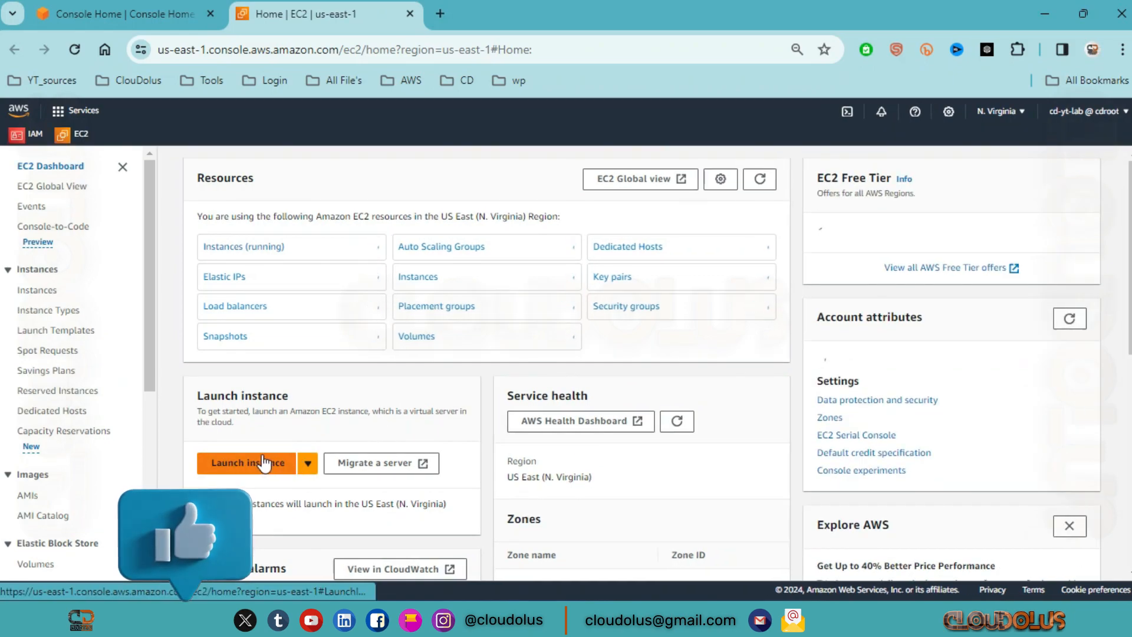
Start launching a new EC2 instance and name it MyDemoAIMs
scroll(220, 474, "down", 5)
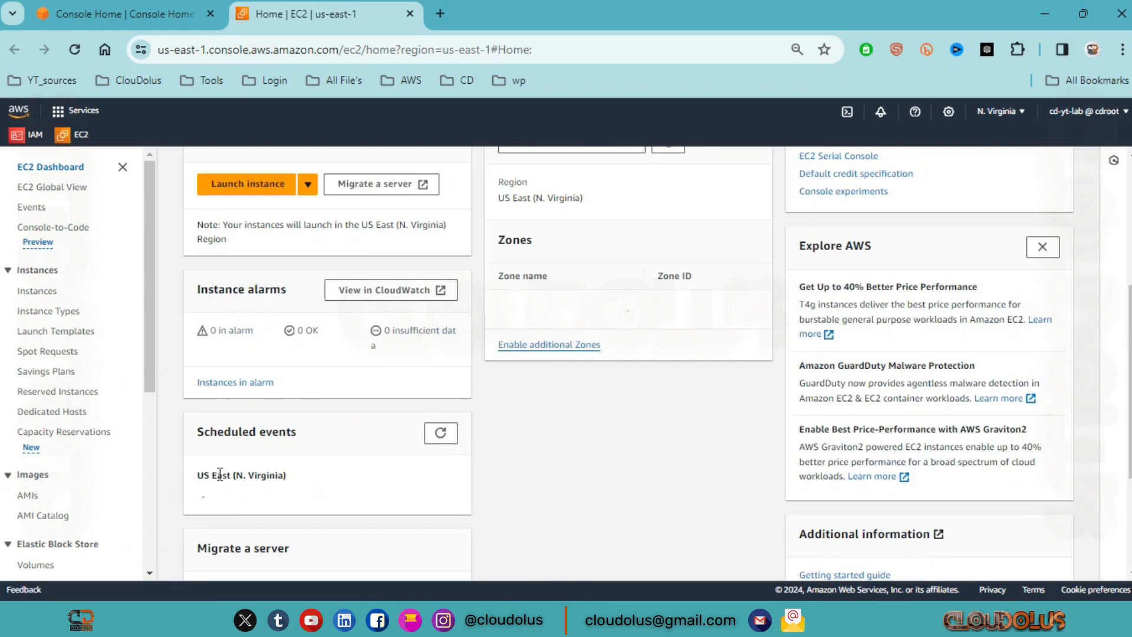
left_click(255, 188)
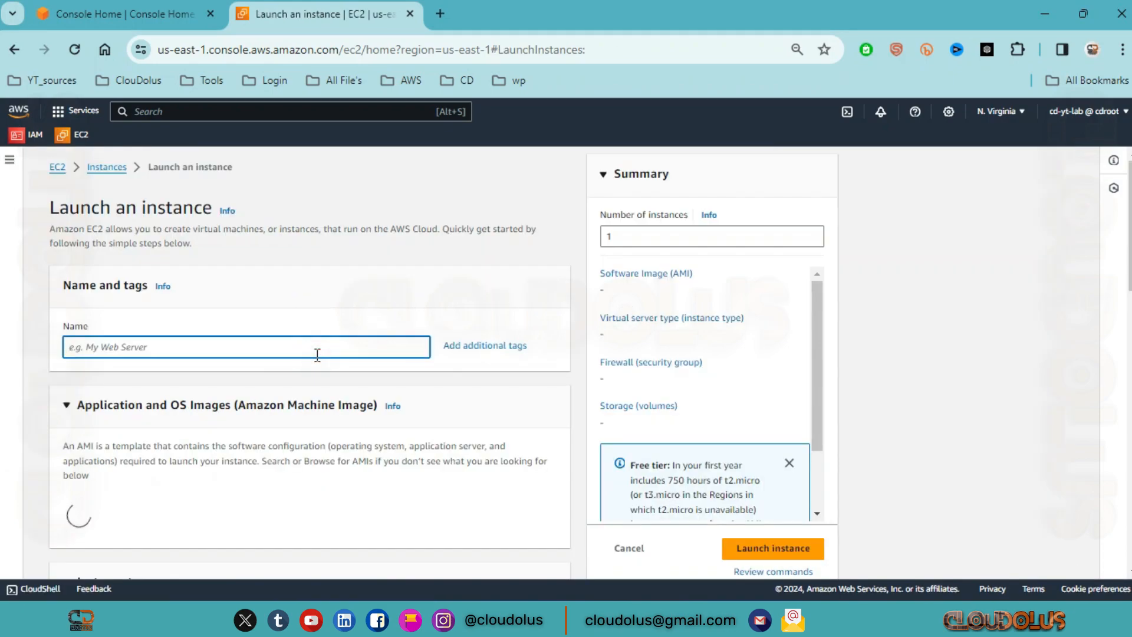
type("myDe")
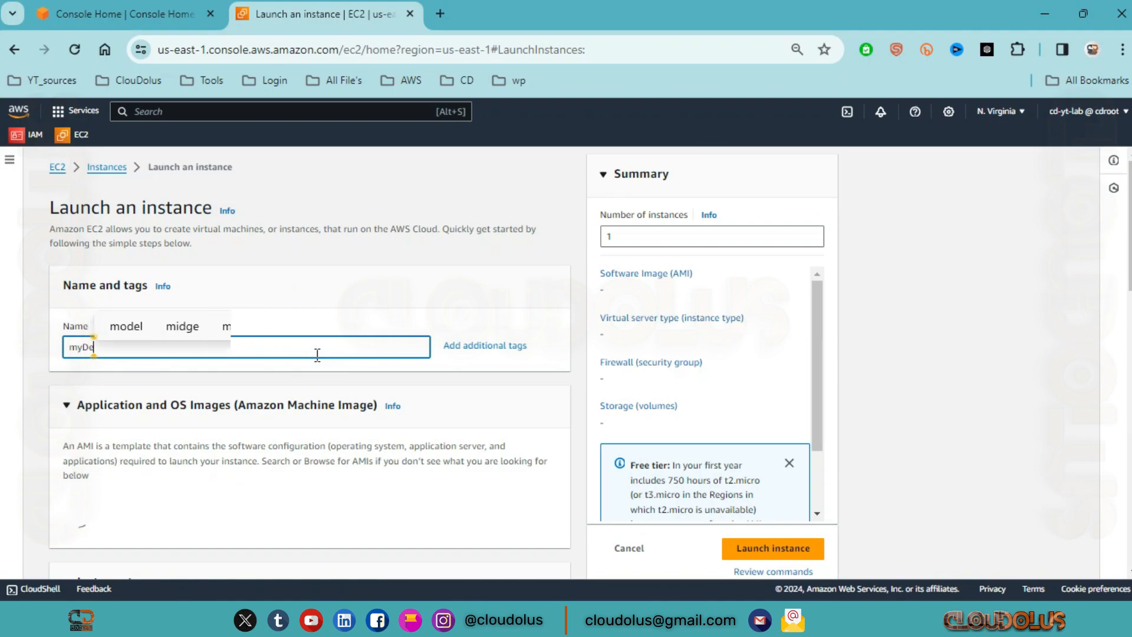
type("moAmis")
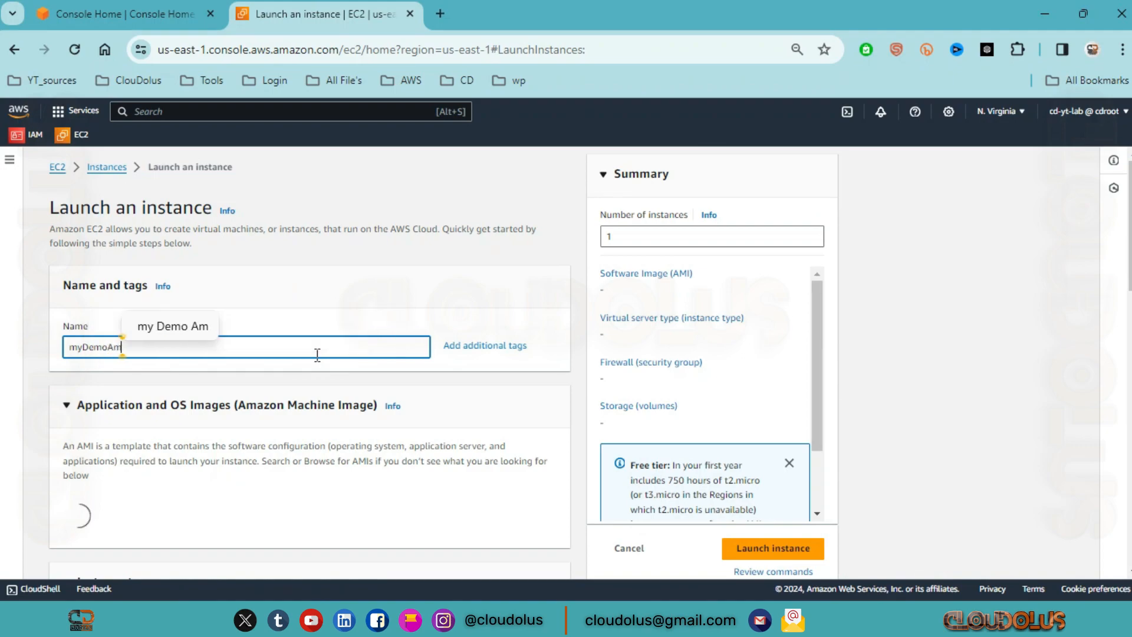
key("BackSpace")
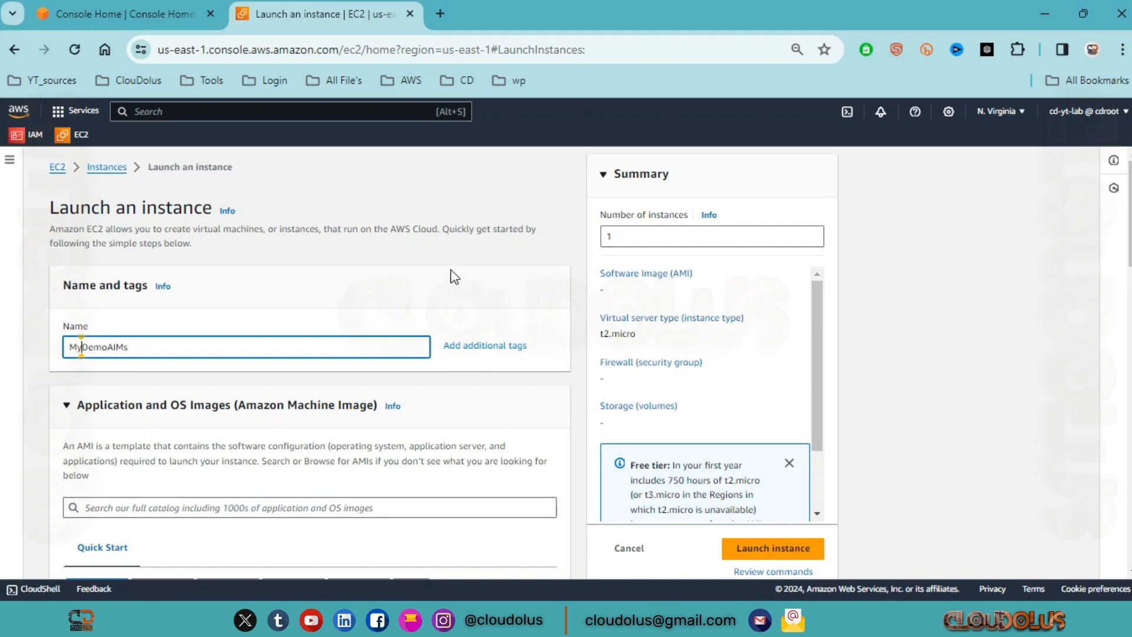
Keep the Amazon Linux image and t2.micro type, and choose the existing cd-nv key pair for login
scroll(417, 326, "down", 5)
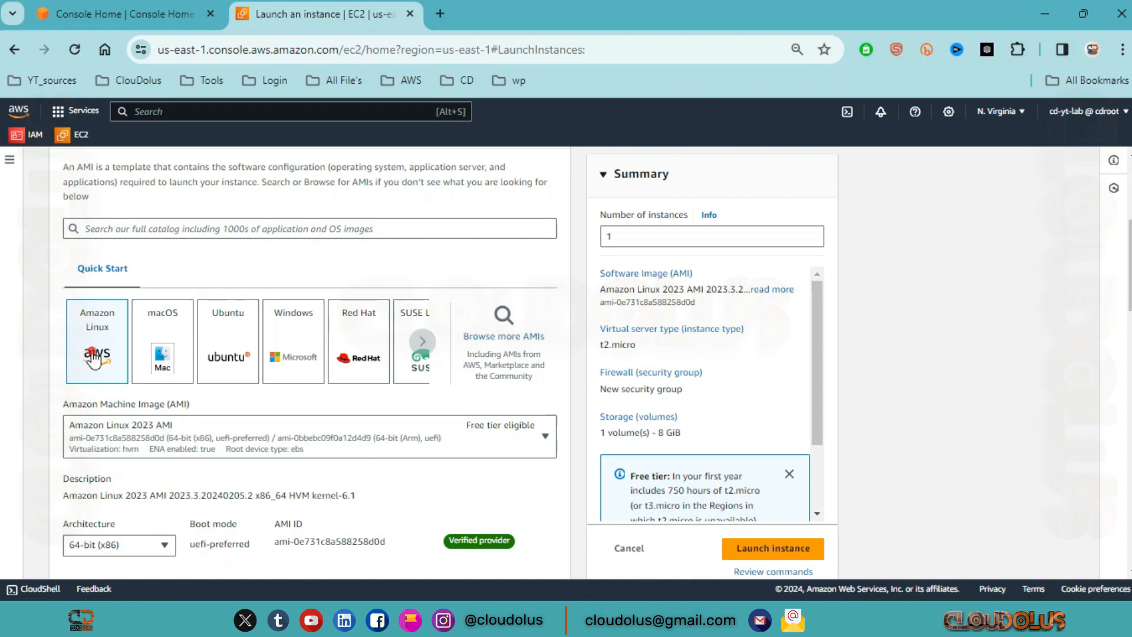
scroll(176, 378, "down", 5)
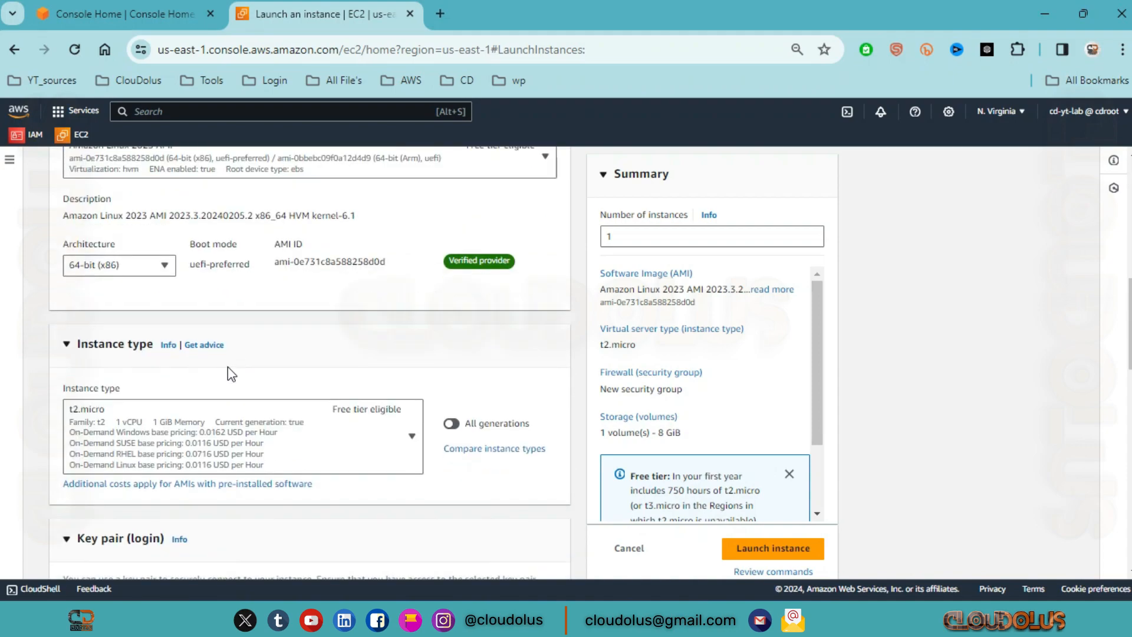
scroll(294, 371, "down", 5)
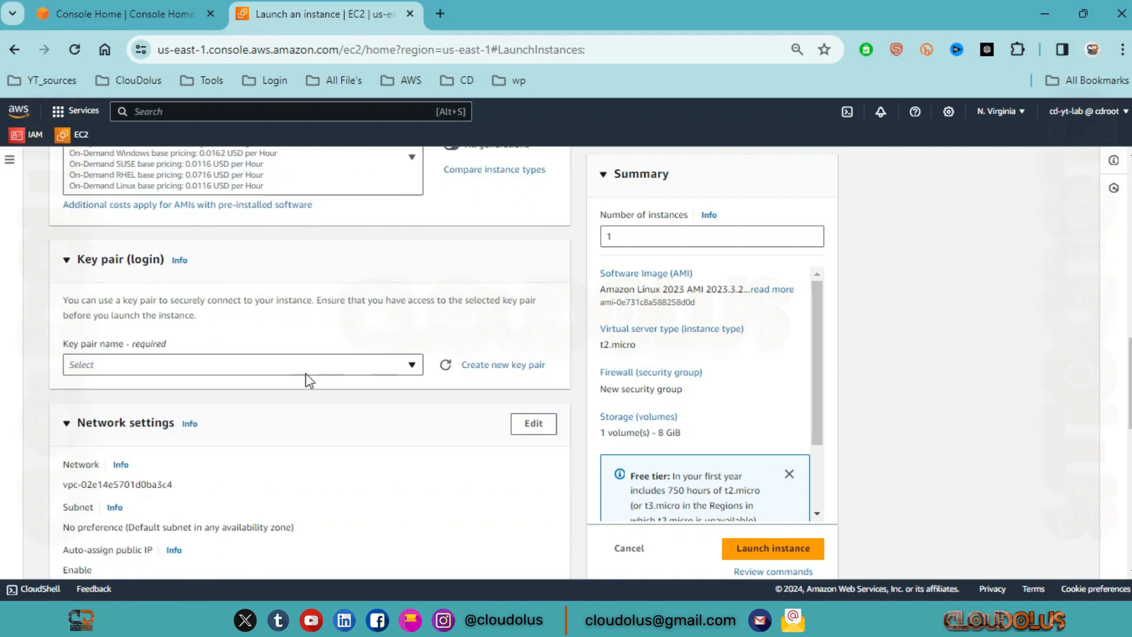
left_click(341, 361)
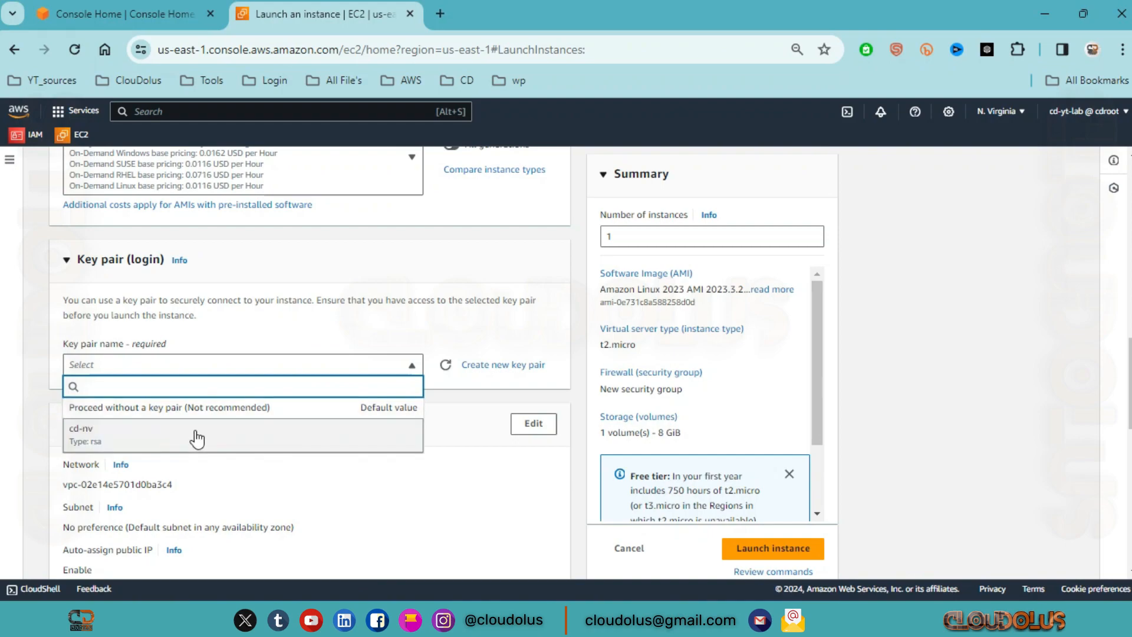
left_click(145, 432)
Use an existing security group in the network settings and select cd-sg
scroll(238, 404, "down", 3)
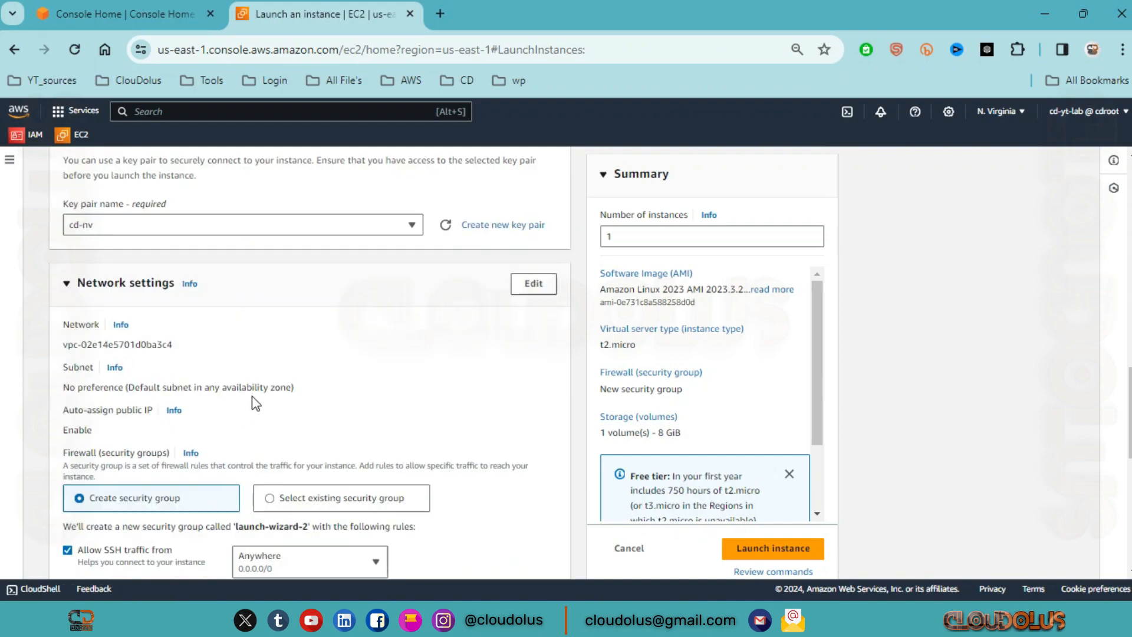
scroll(255, 402, "down", 3)
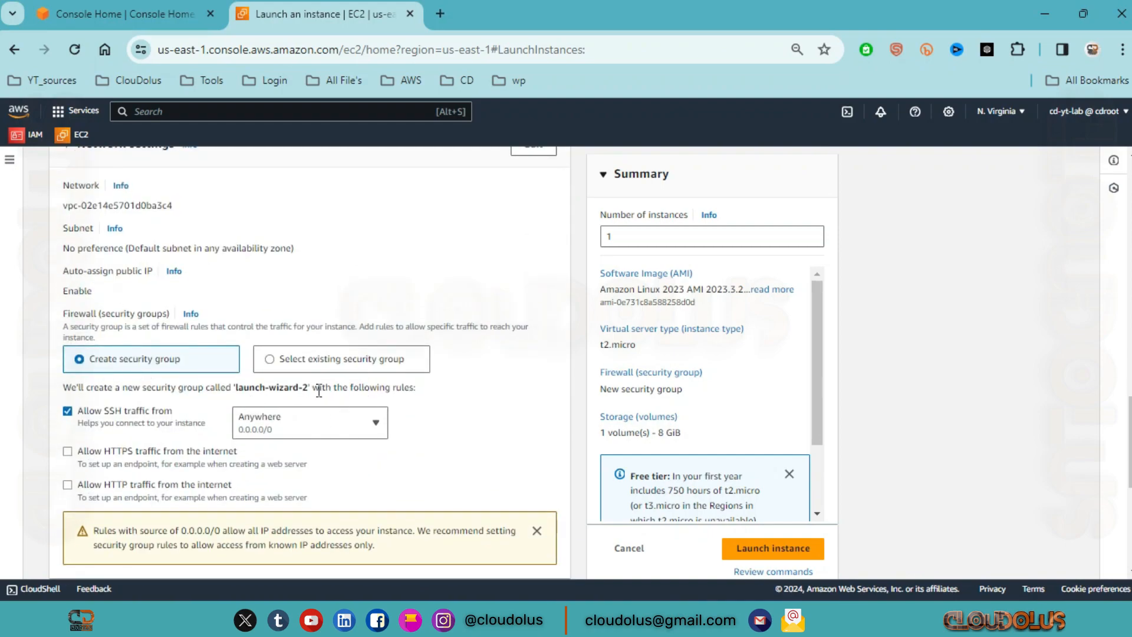
scroll(206, 397, "down", 3)
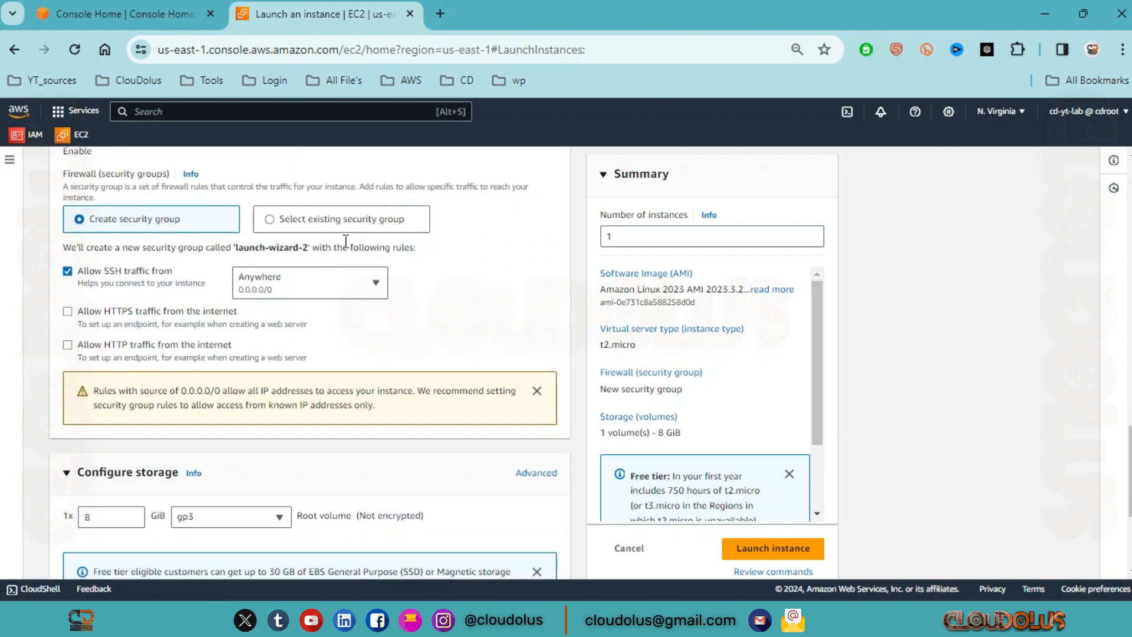
left_click(348, 220)
left_click(355, 275)
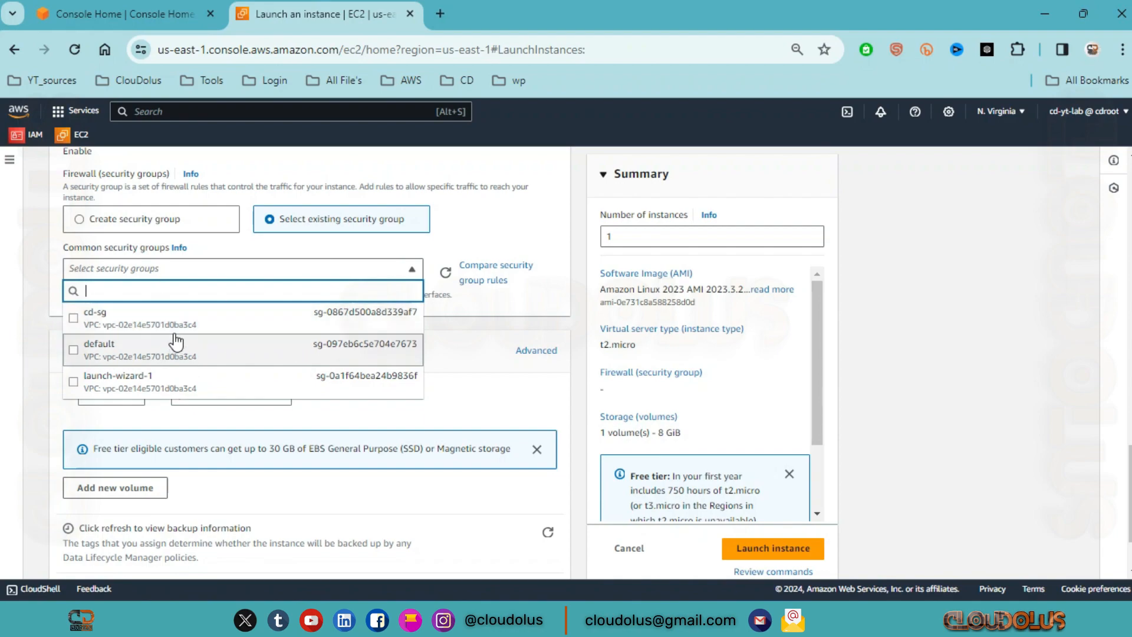
left_click(185, 324)
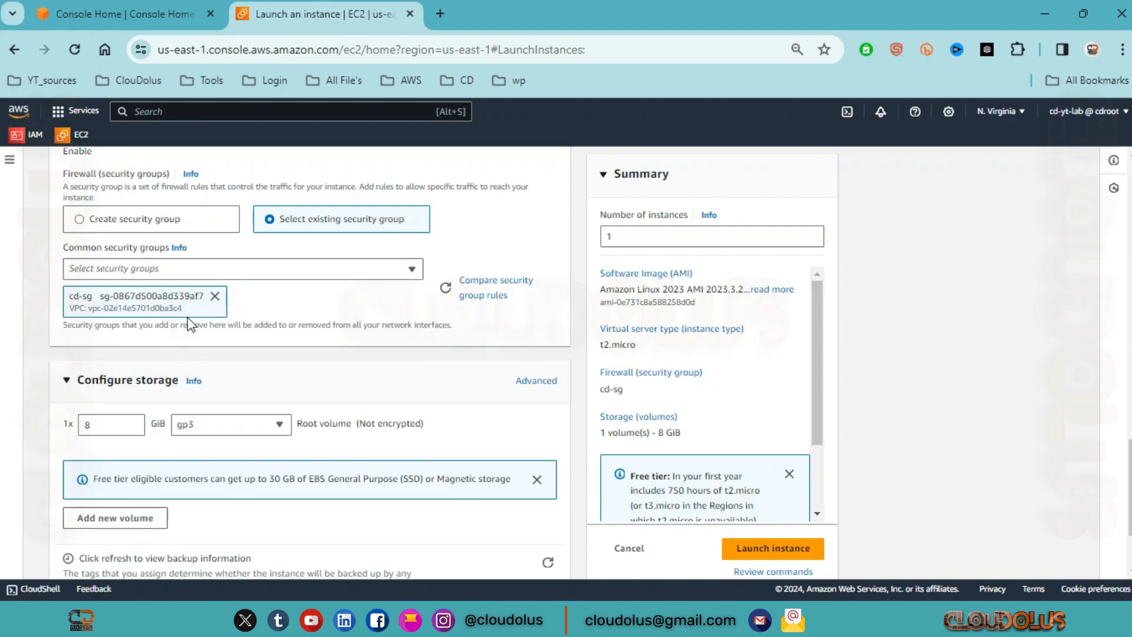
Copy the httpd setup script, from #!/bin/bash through the first echo line, from CD_Info.txt in Notepad into the instance's User data under Advanced details
scroll(294, 324, "down", 2)
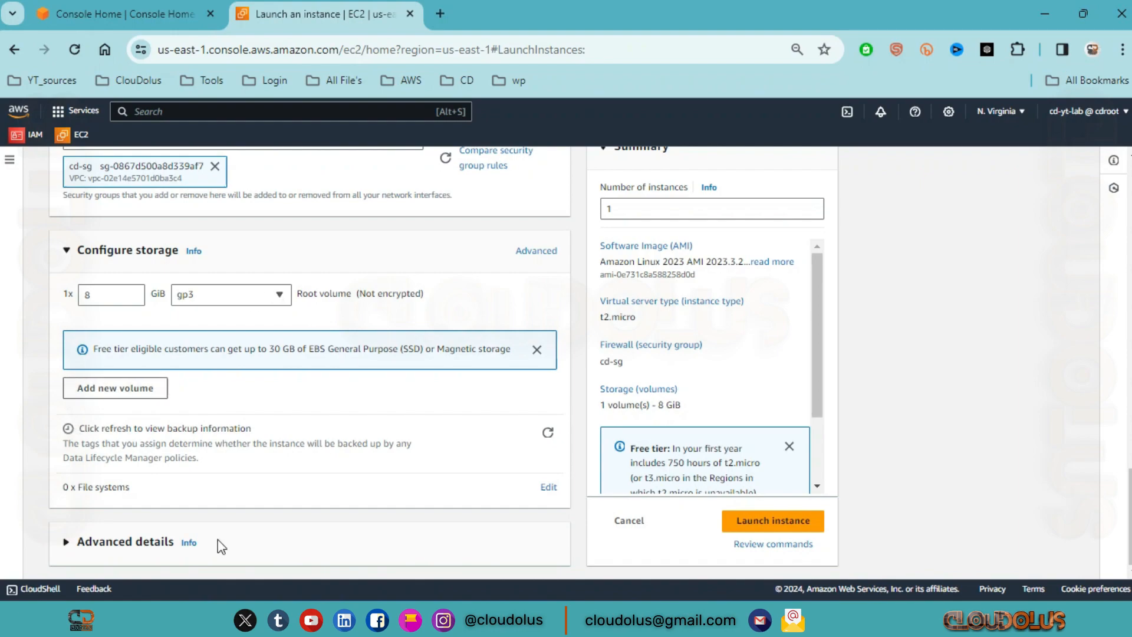
left_click(64, 541)
scroll(227, 442, "down", 4)
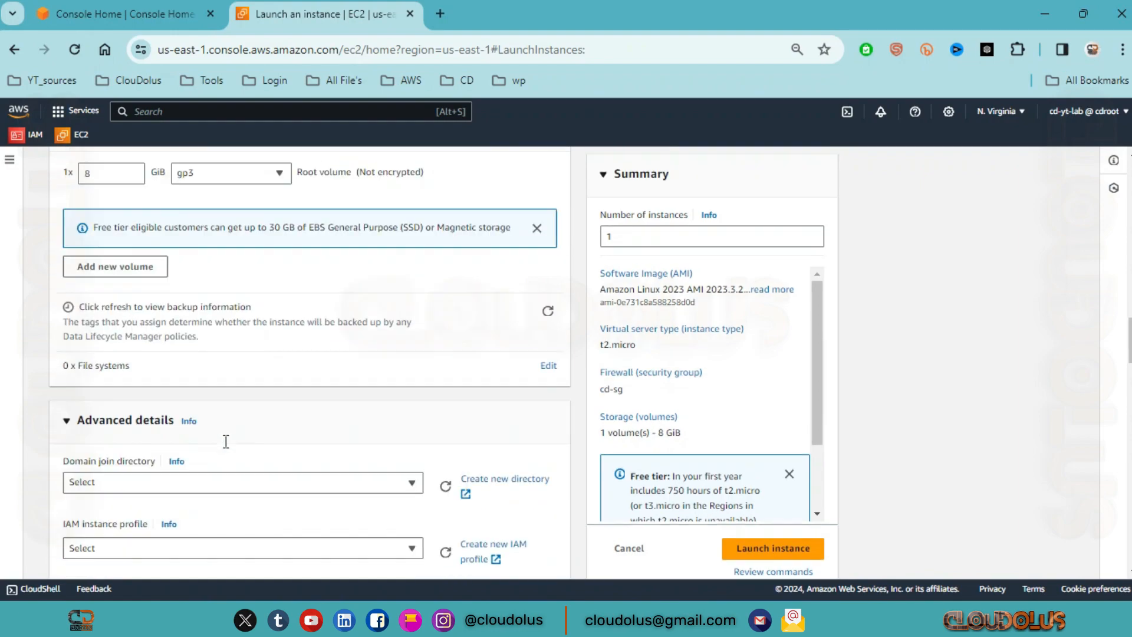
scroll(221, 412, "down", 15)
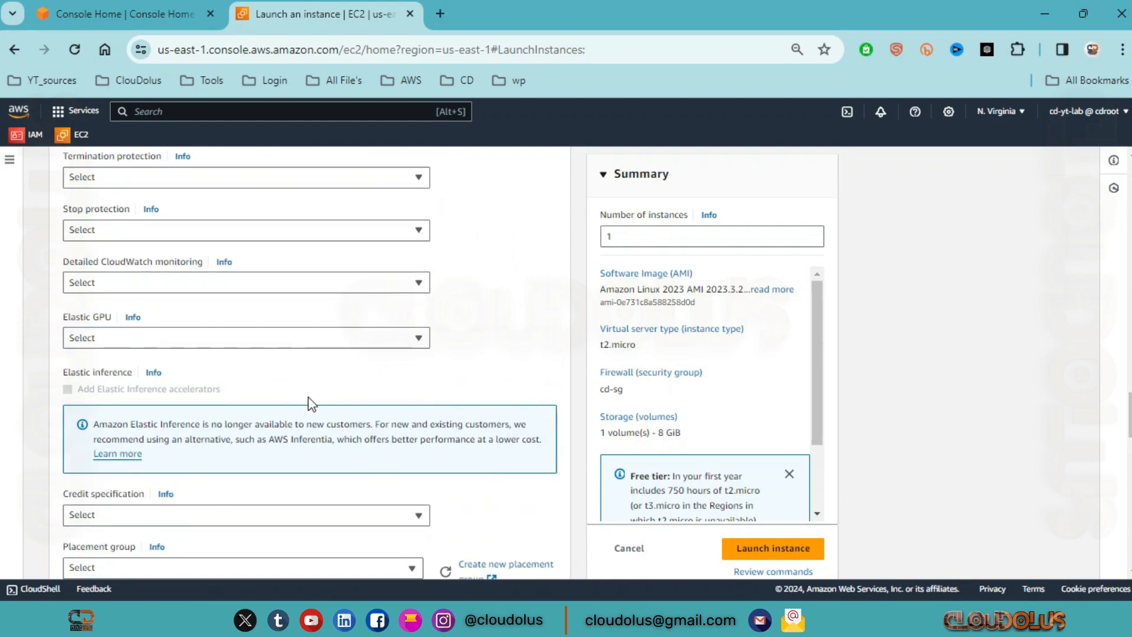
scroll(395, 383, "down", 12)
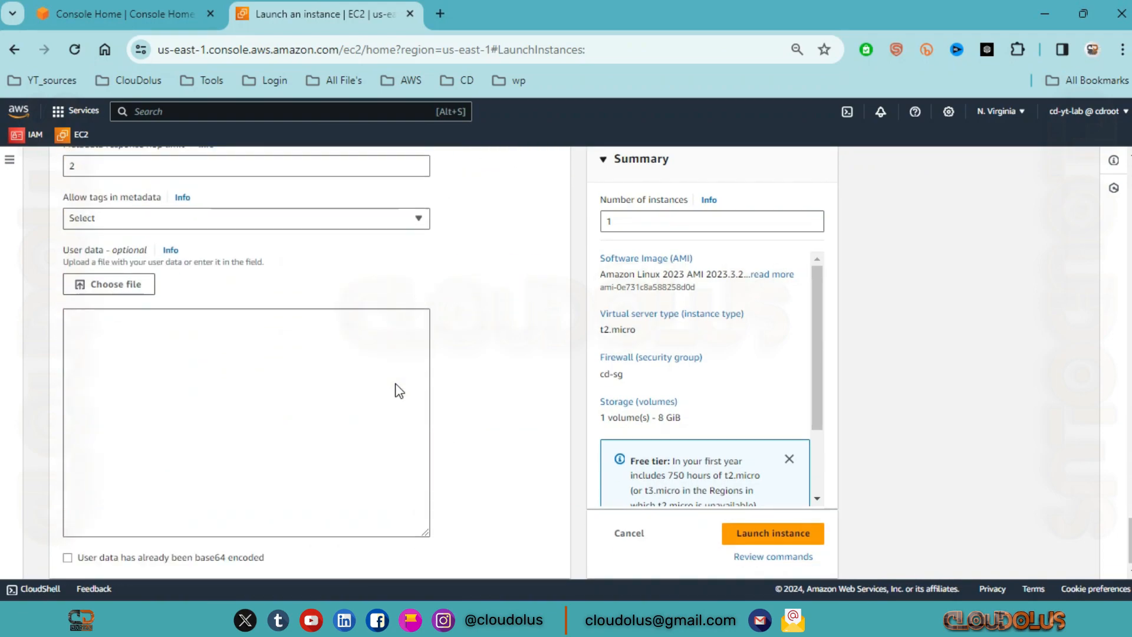
left_click(207, 333)
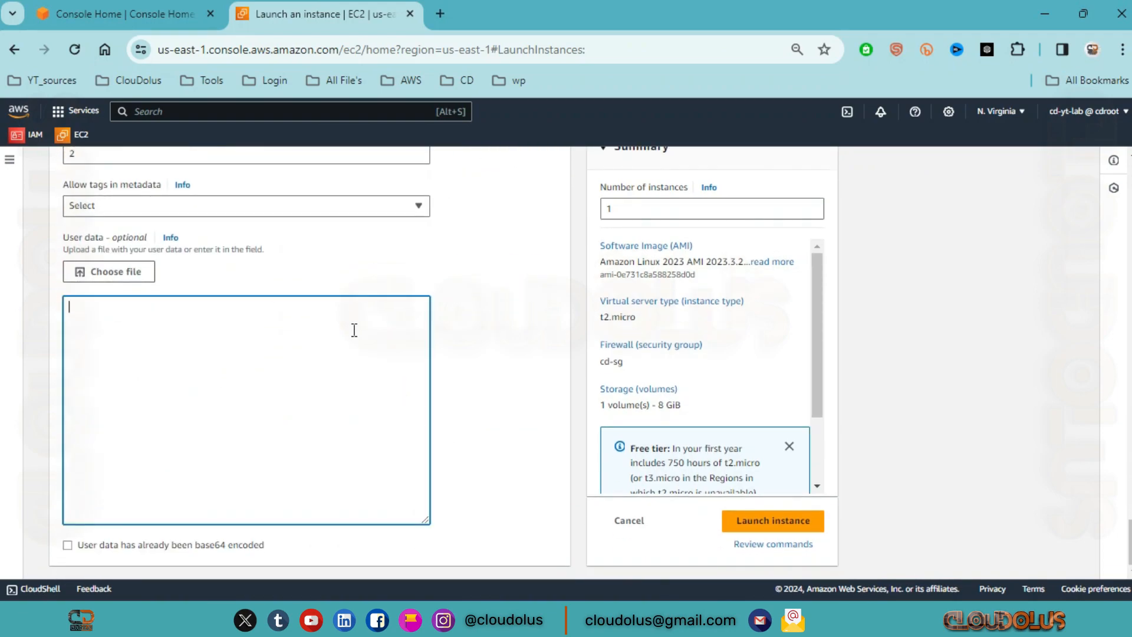
key("alt+Tab")
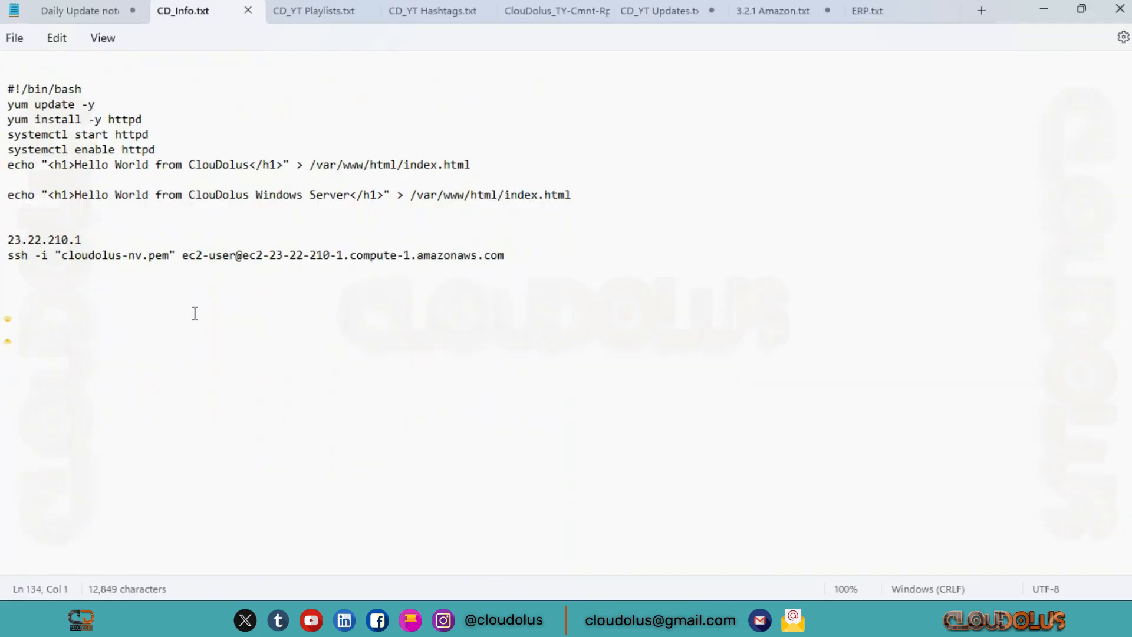
left_click_drag(492, 165, 8, 90)
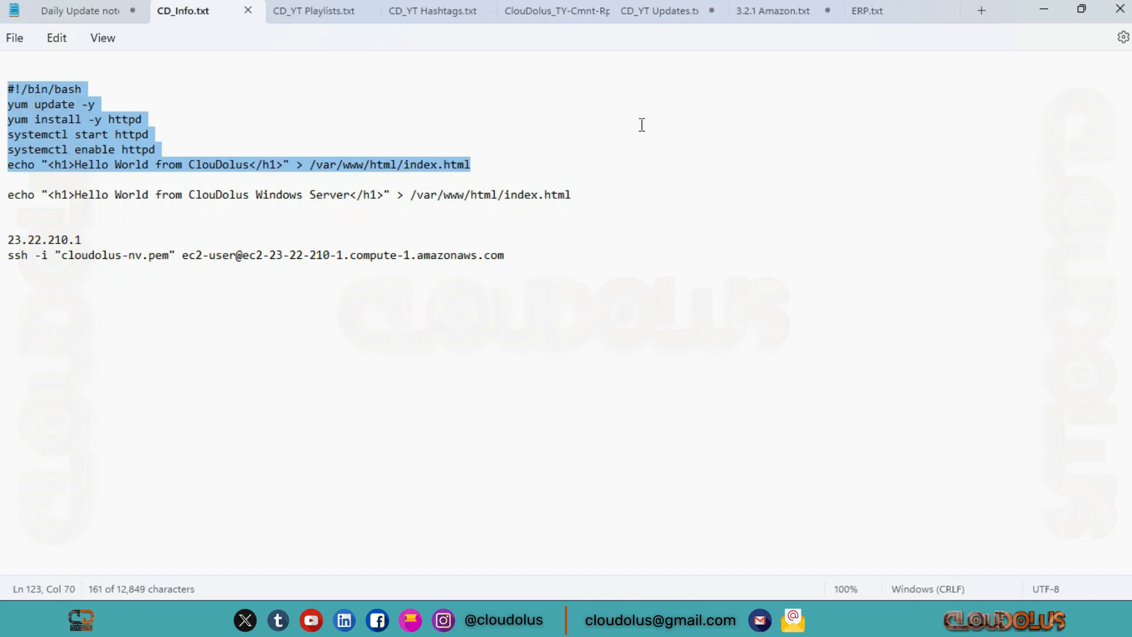
left_click(1040, 10)
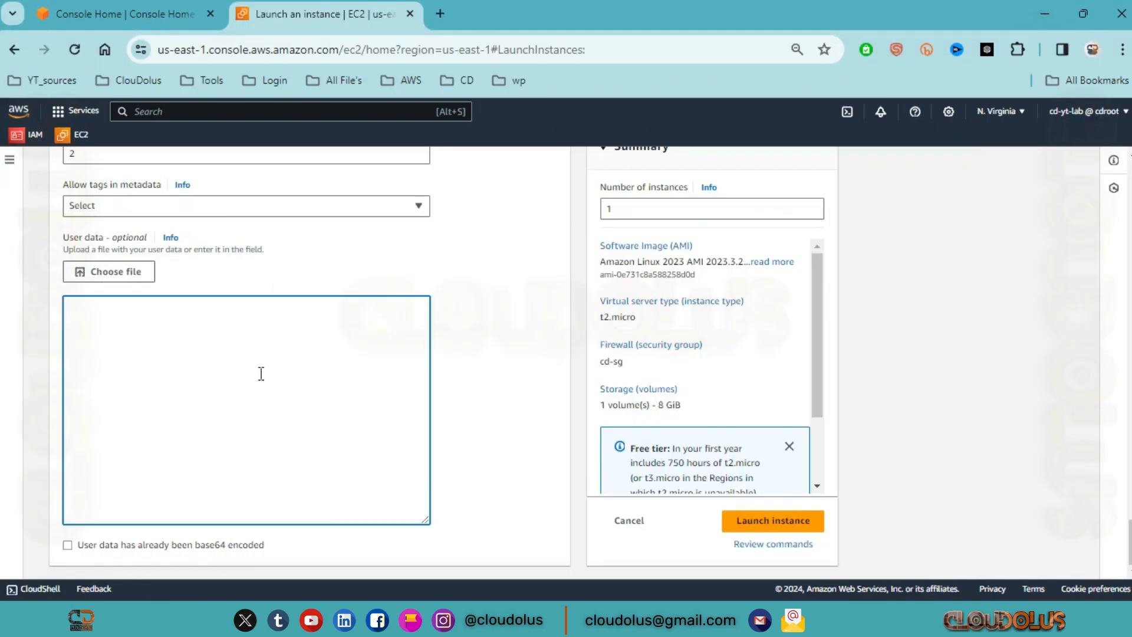
type("#!/bin/bash yum update -y yum install -y httpd systemctl start httpd systemctl enable httpd echo \"<h1>Hello World from ClouDolus</h1>\" > /var/www/html/index.html")
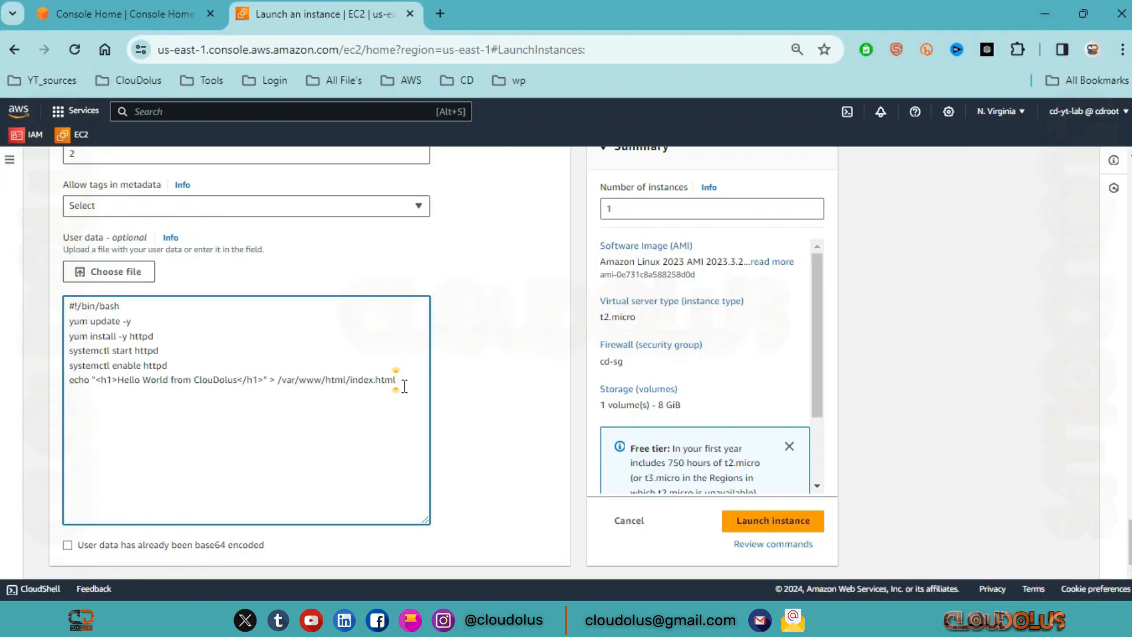
Delete the echo line that writes index.html from the user data script, leaving systemctl enable httpd as the last line
left_click_drag(404, 386, 68, 395)
key("BackSpace")
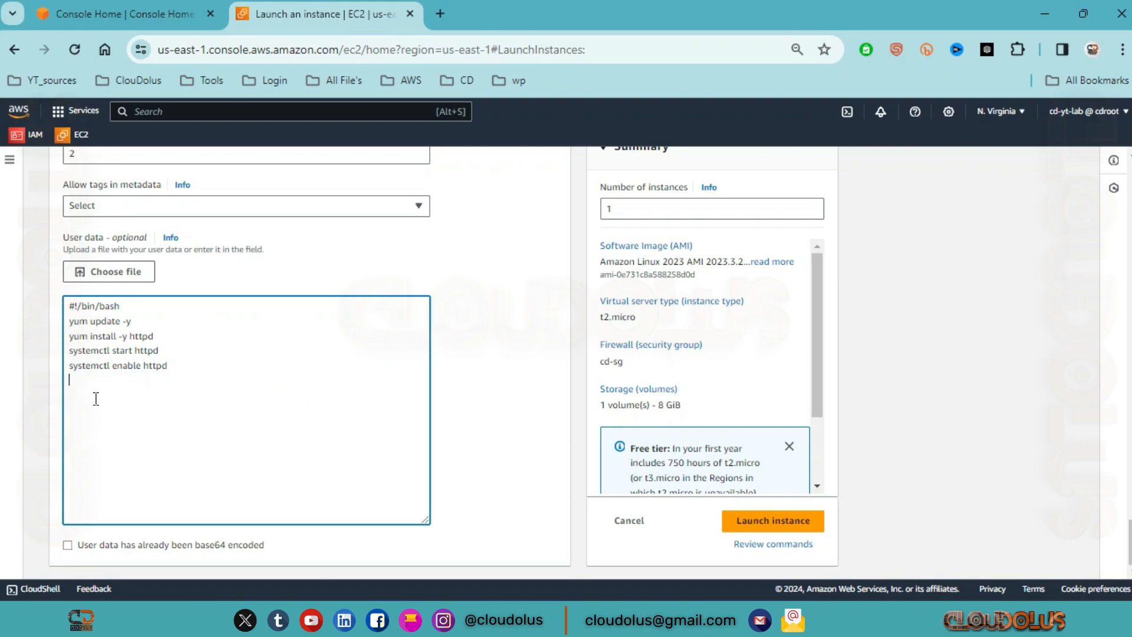
key("BackSpace")
Launch the configured instance and open the list of all instances
left_click(777, 521)
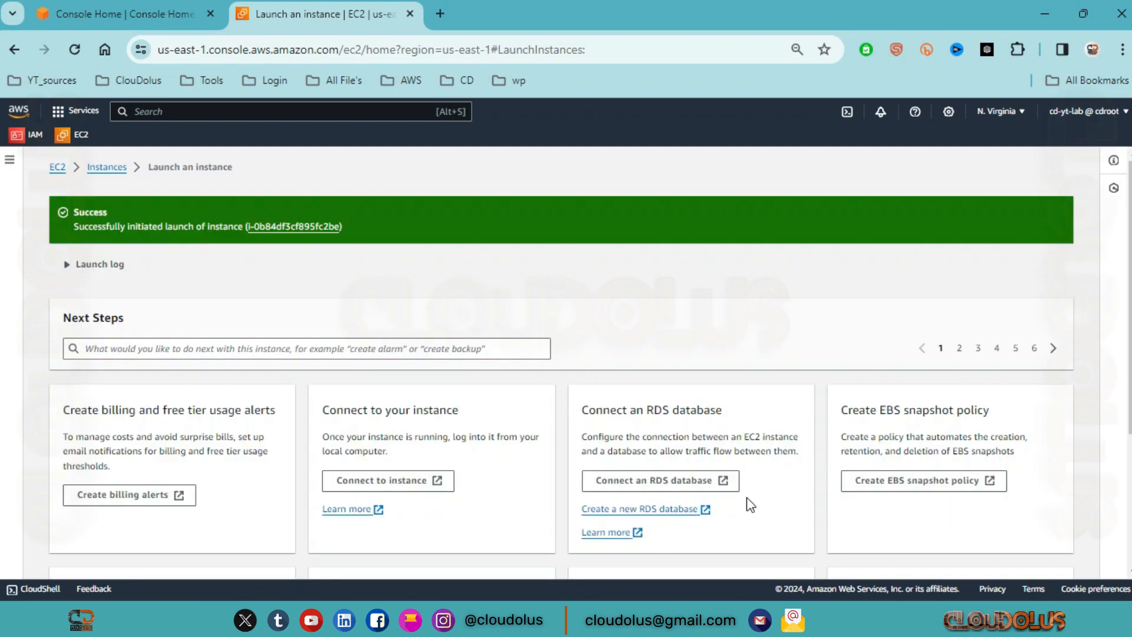
scroll(955, 513, "down", 4)
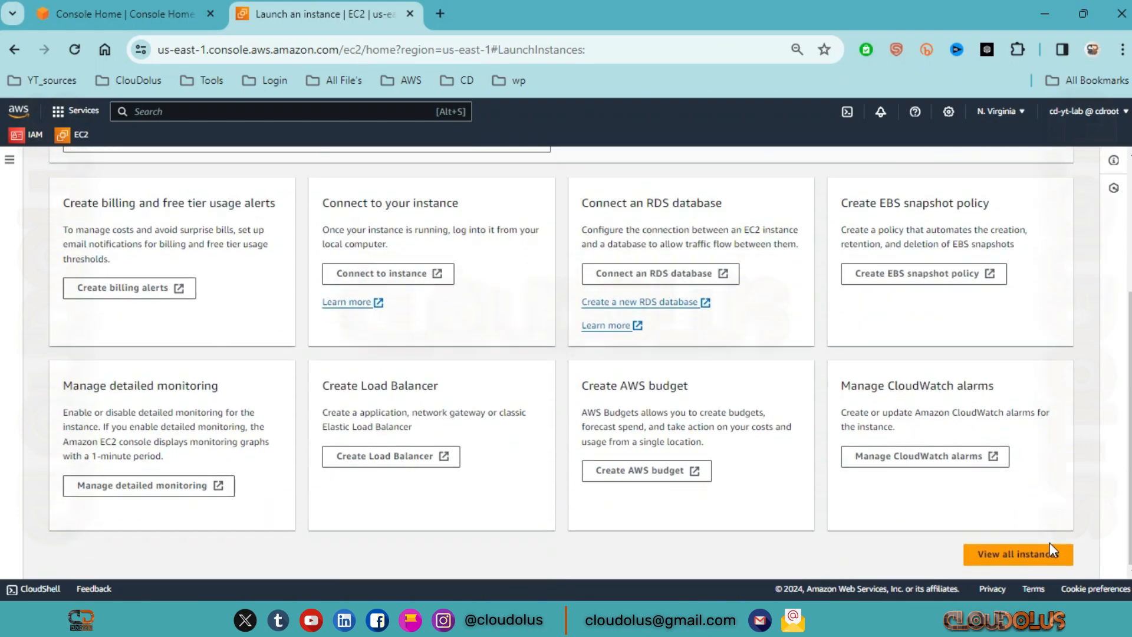
left_click(1016, 555)
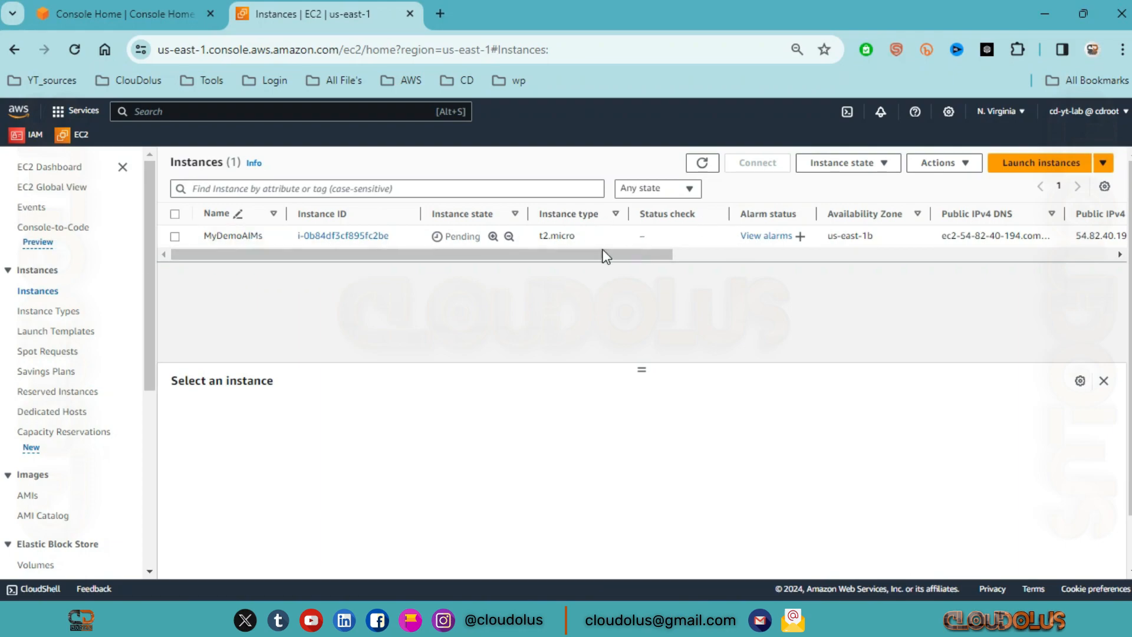
Refresh the instance list to check the state of MyDemoAIMs
left_click_drag(605, 255, 515, 254)
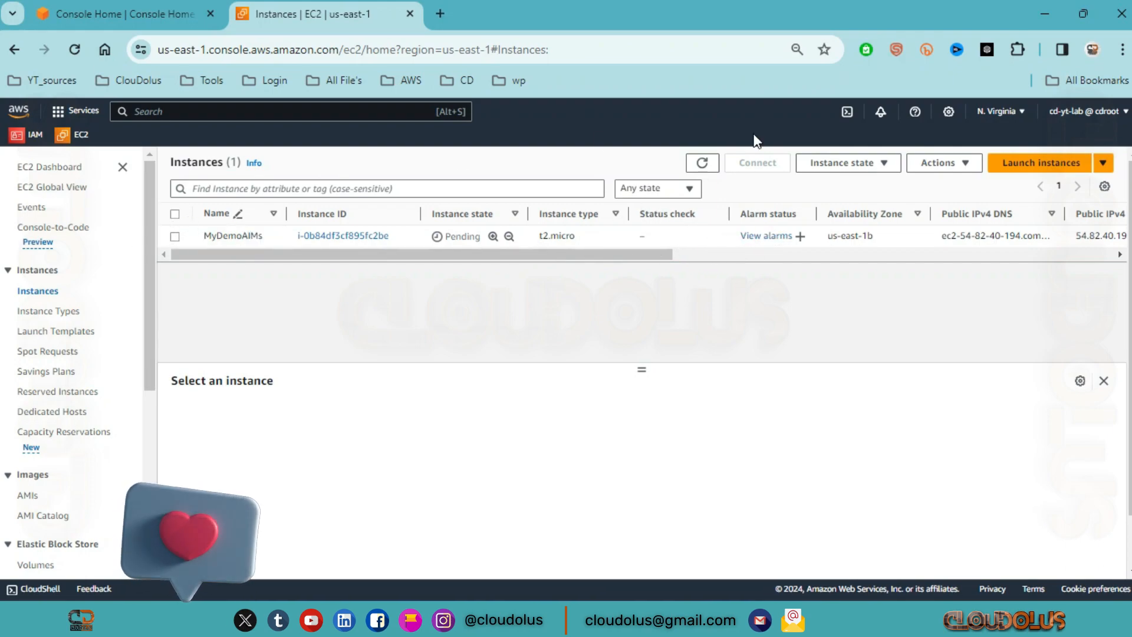
left_click(702, 163)
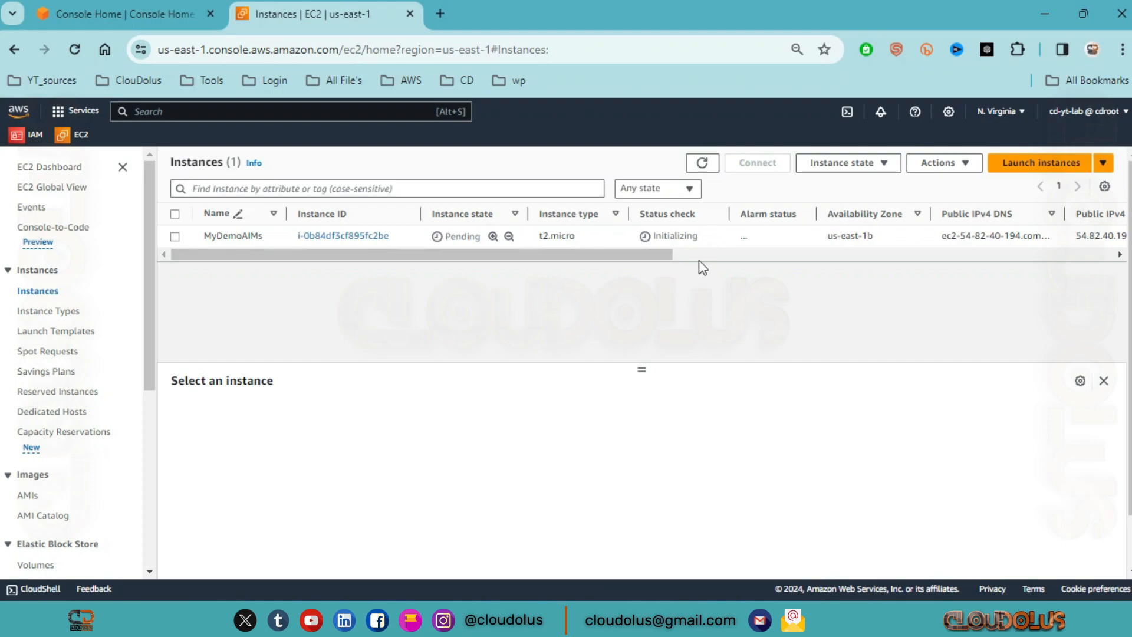
left_click_drag(496, 254, 444, 244)
left_click(701, 163)
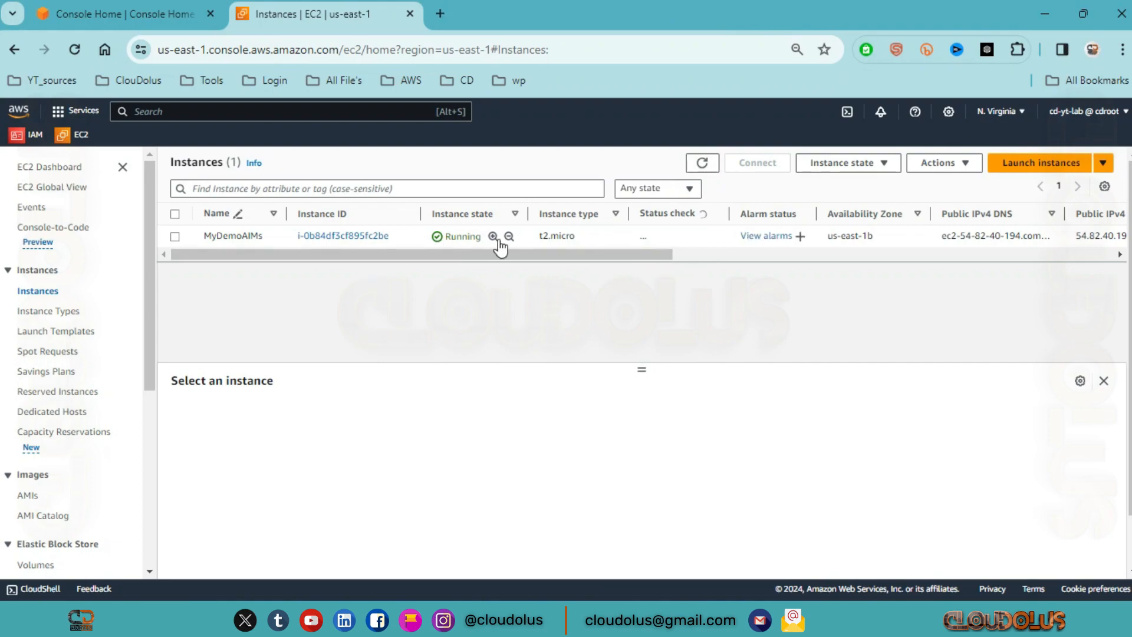
Copy the public IPv4 address of MyDemoAIMs, load it in a new browser tab to test the web server, and return to the instance list
left_click(174, 236)
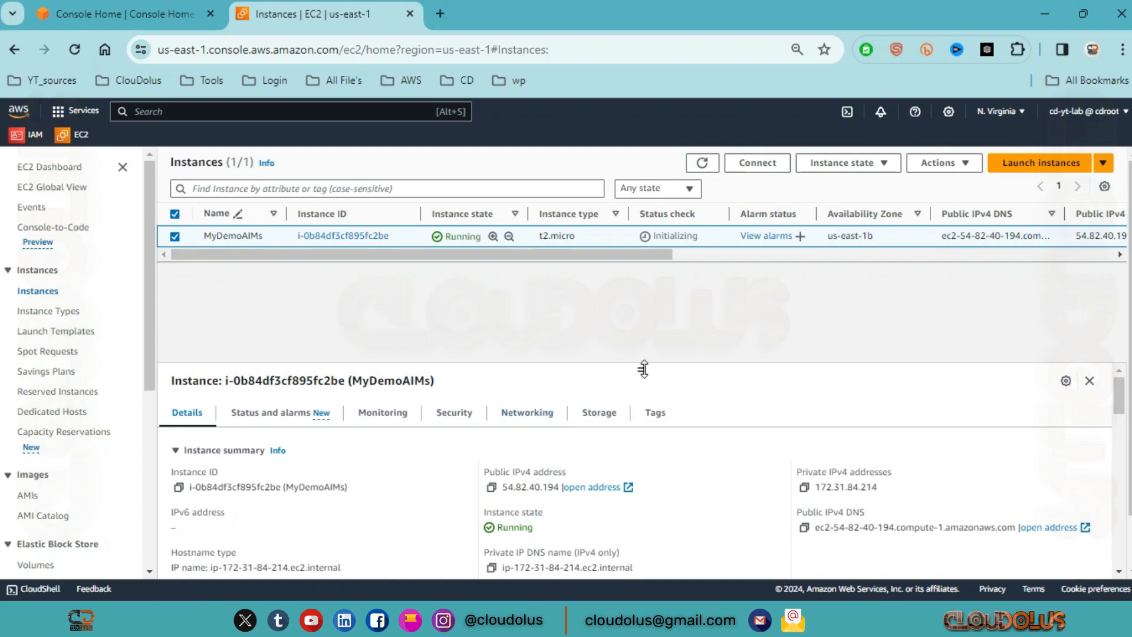
left_click_drag(643, 369, 641, 321)
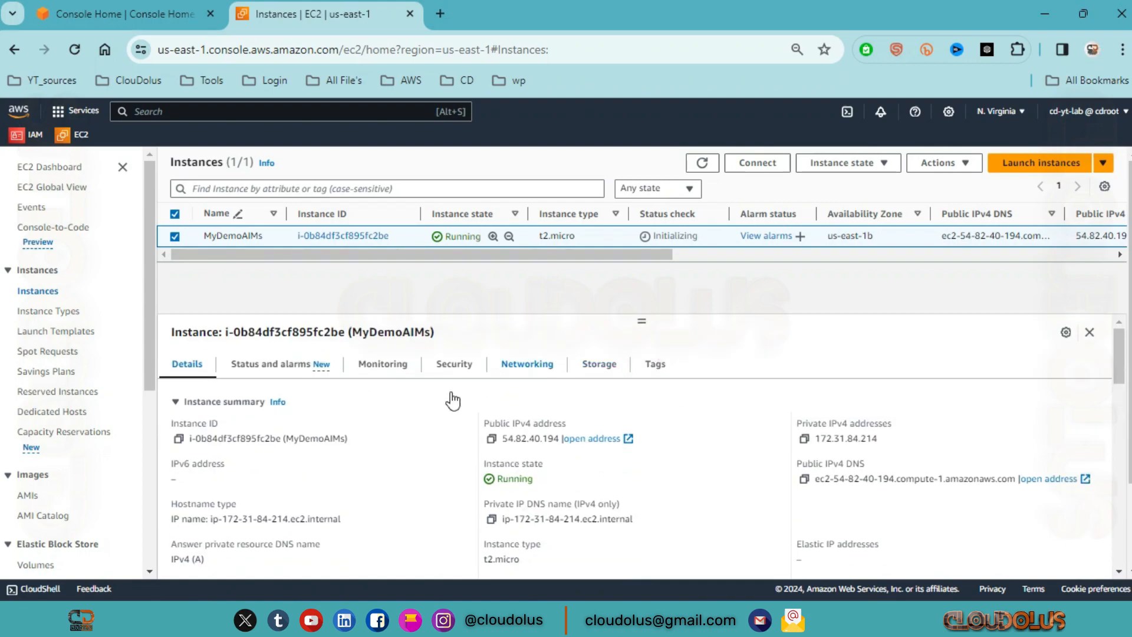
left_click(491, 439)
left_click(431, 16)
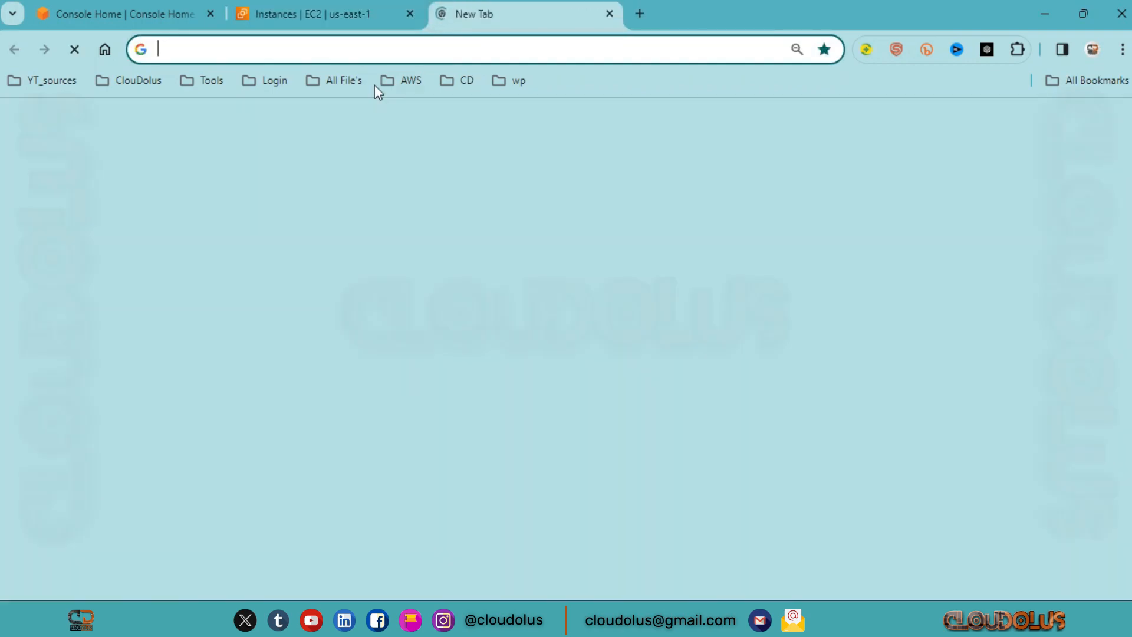
key("ctrl+v")
key("Return")
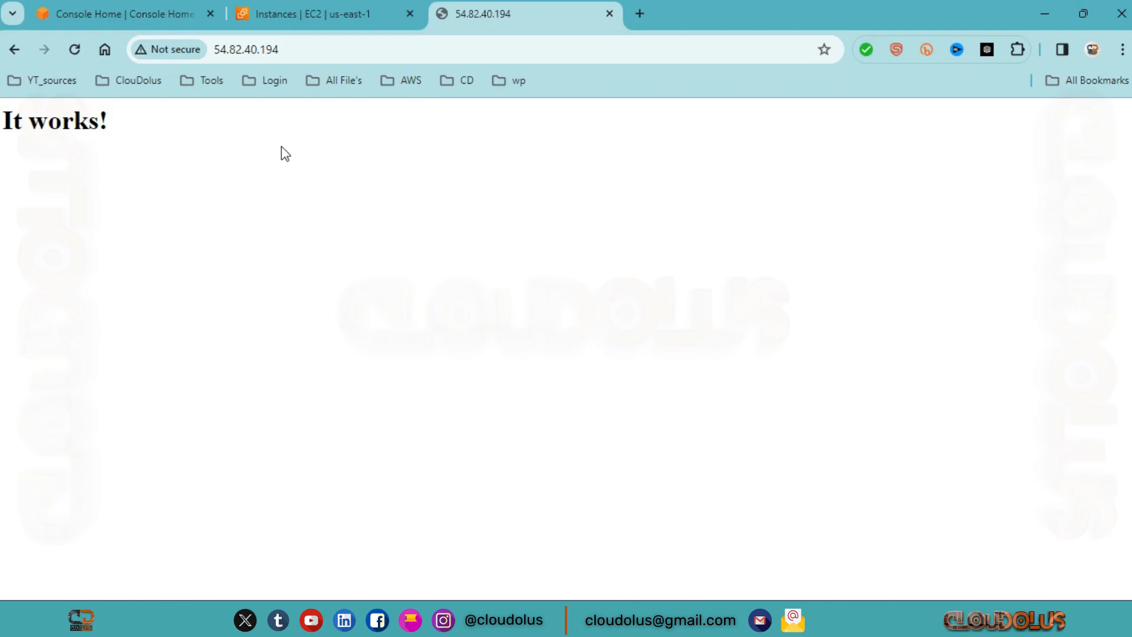
left_click(297, 9)
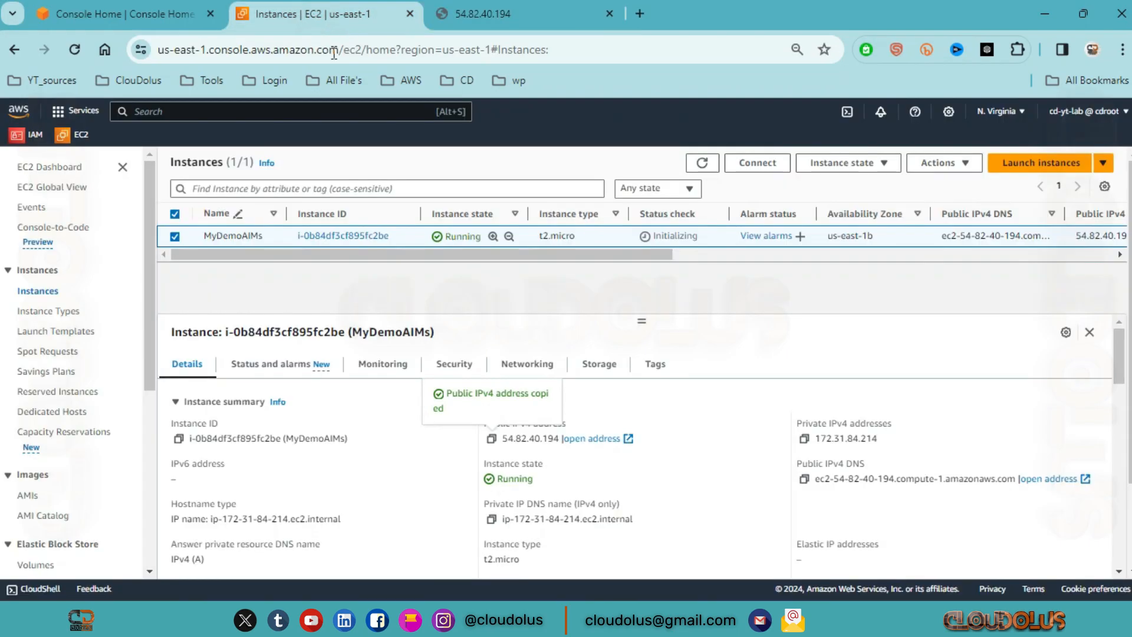
Open the image creation form for the MyDemoAIMs instance
left_click(253, 307)
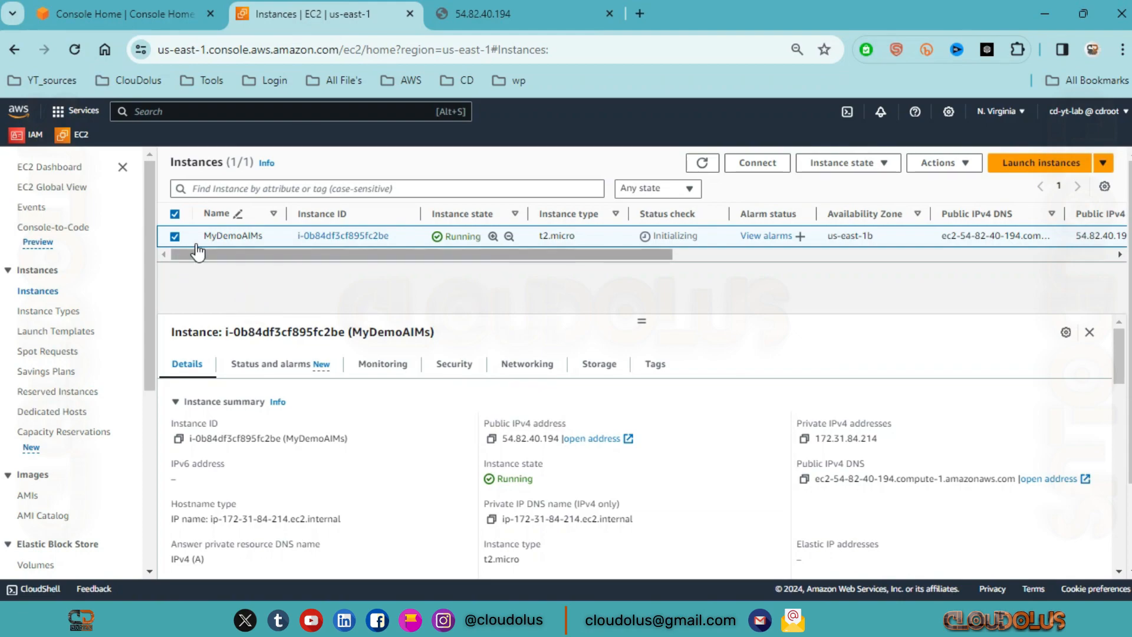
left_click(274, 276)
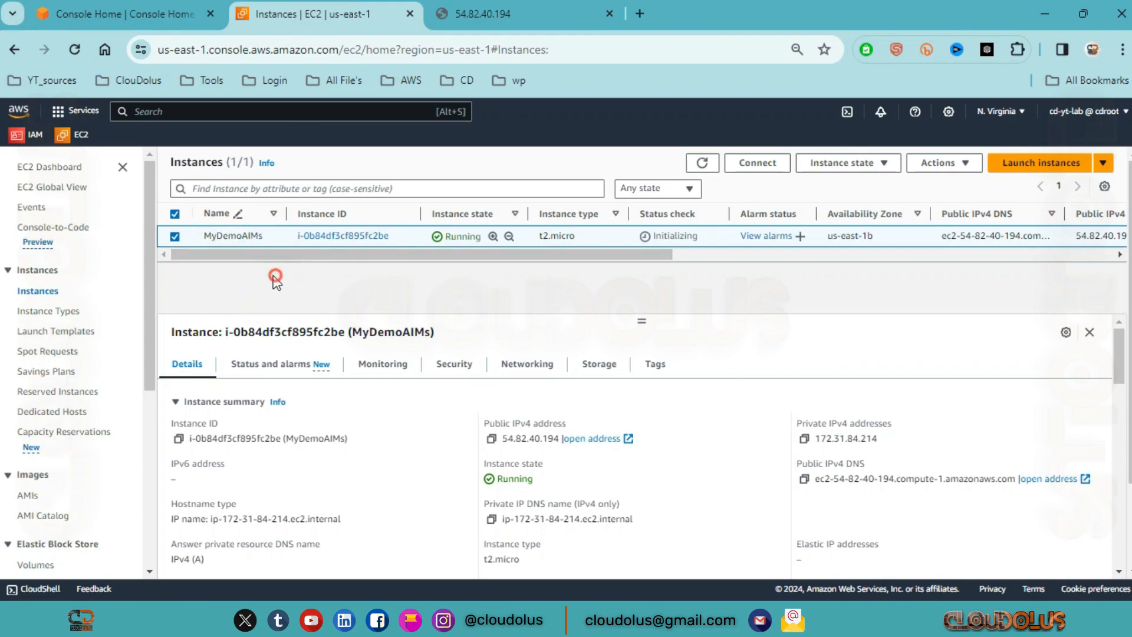
left_click(174, 237)
left_click(175, 236)
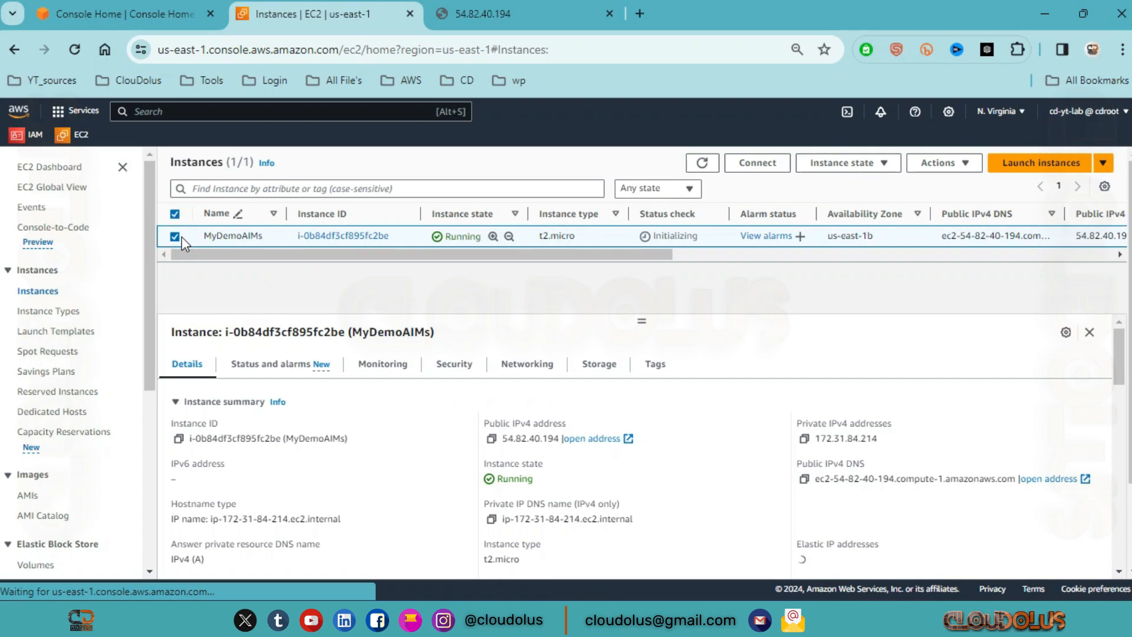
right_click(184, 240)
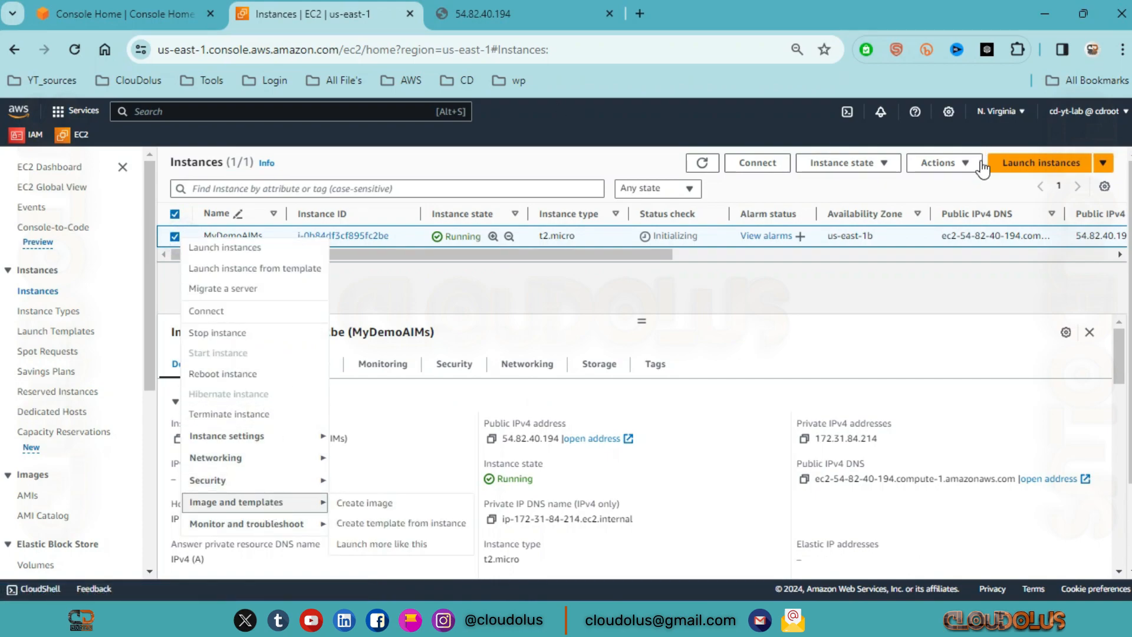
left_click(918, 168)
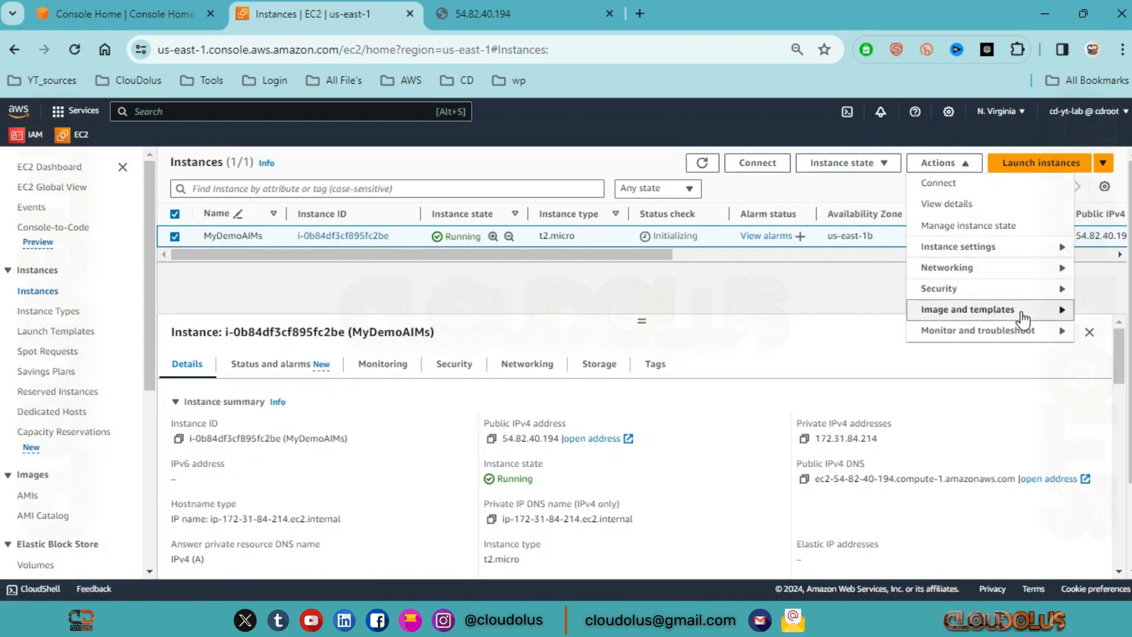
left_click(1045, 313)
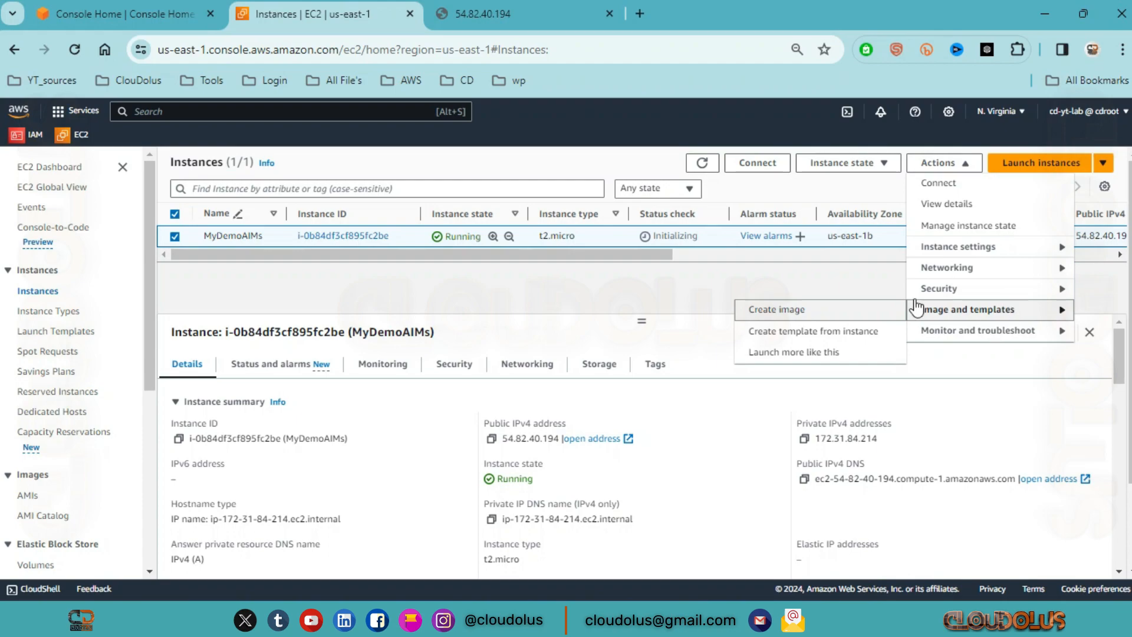
left_click(814, 315)
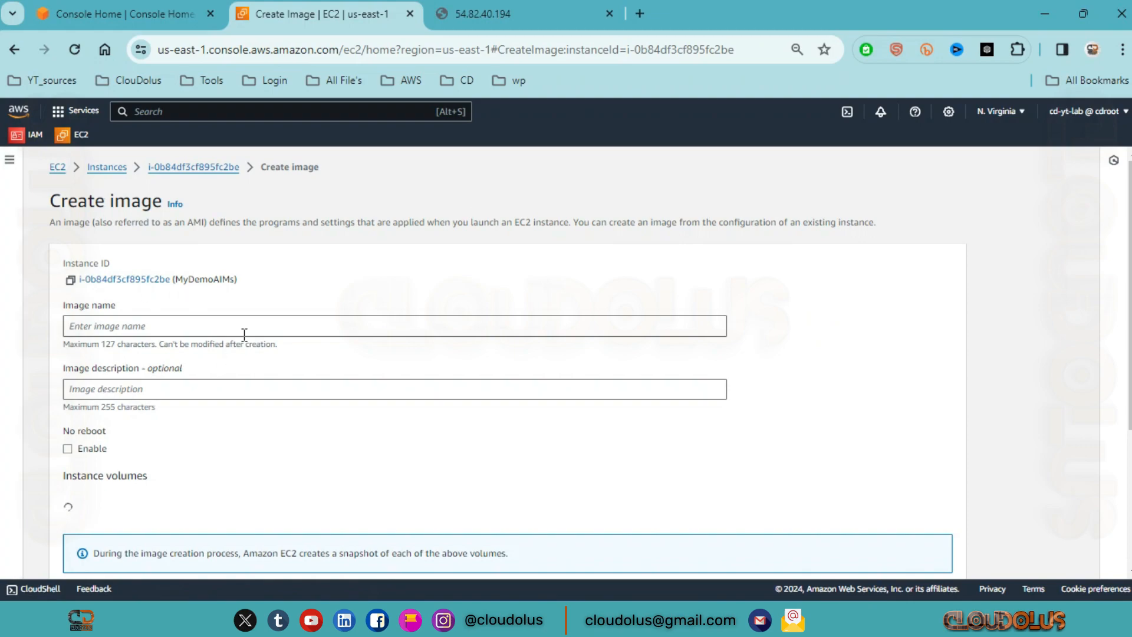
Name the image MyDemoAmis-2 and copy the same text into its description
left_click(240, 324)
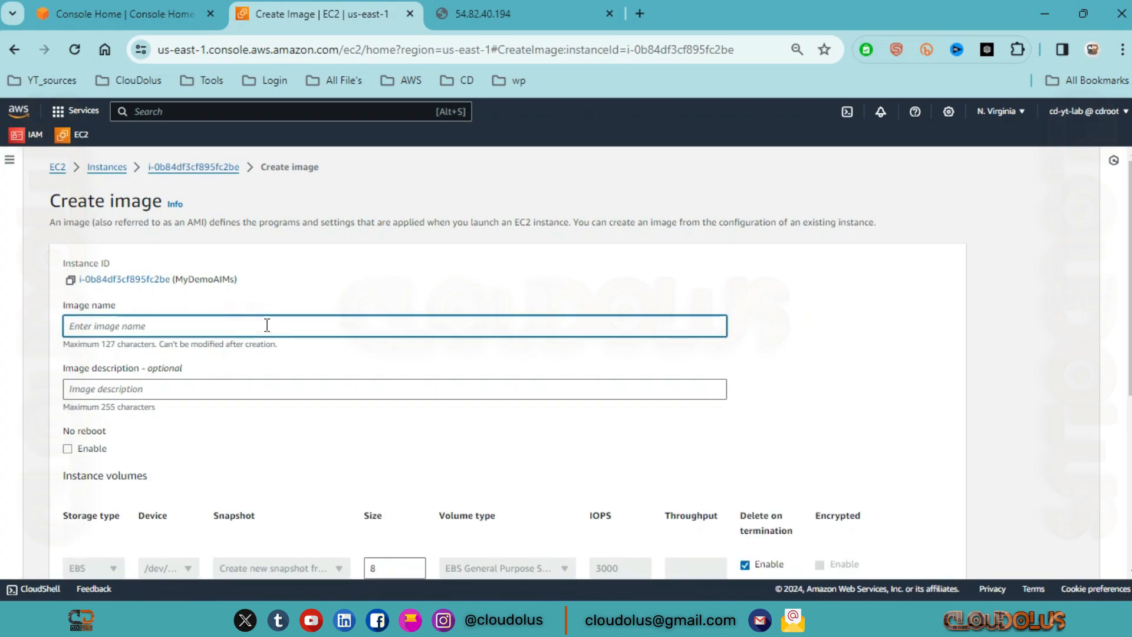
type("Myd")
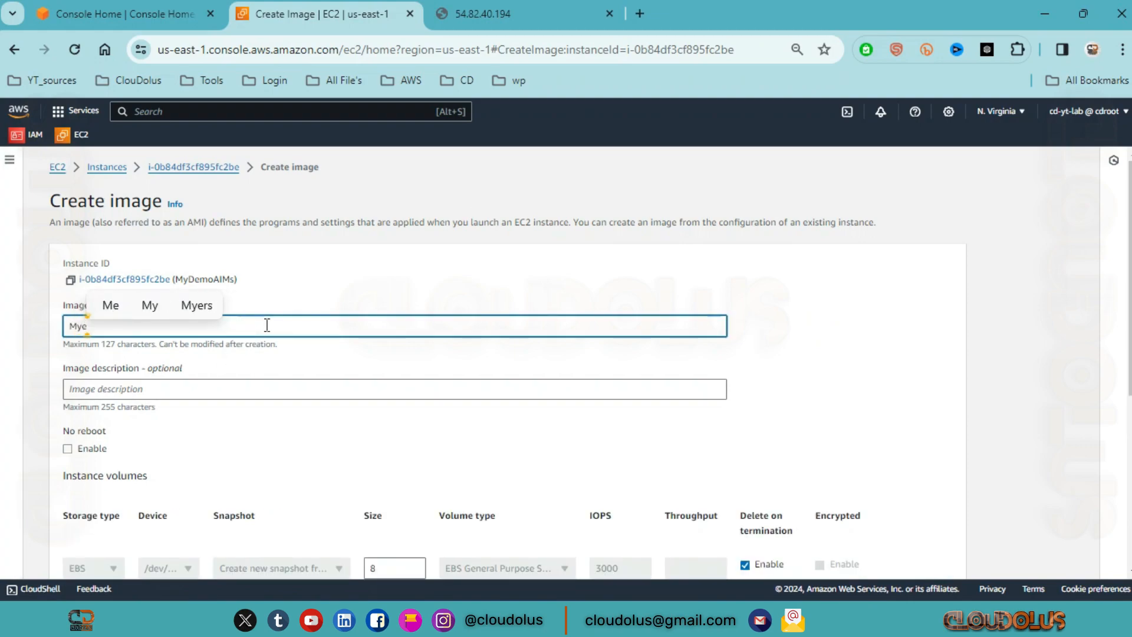
key("BackSpace")
type("Demo")
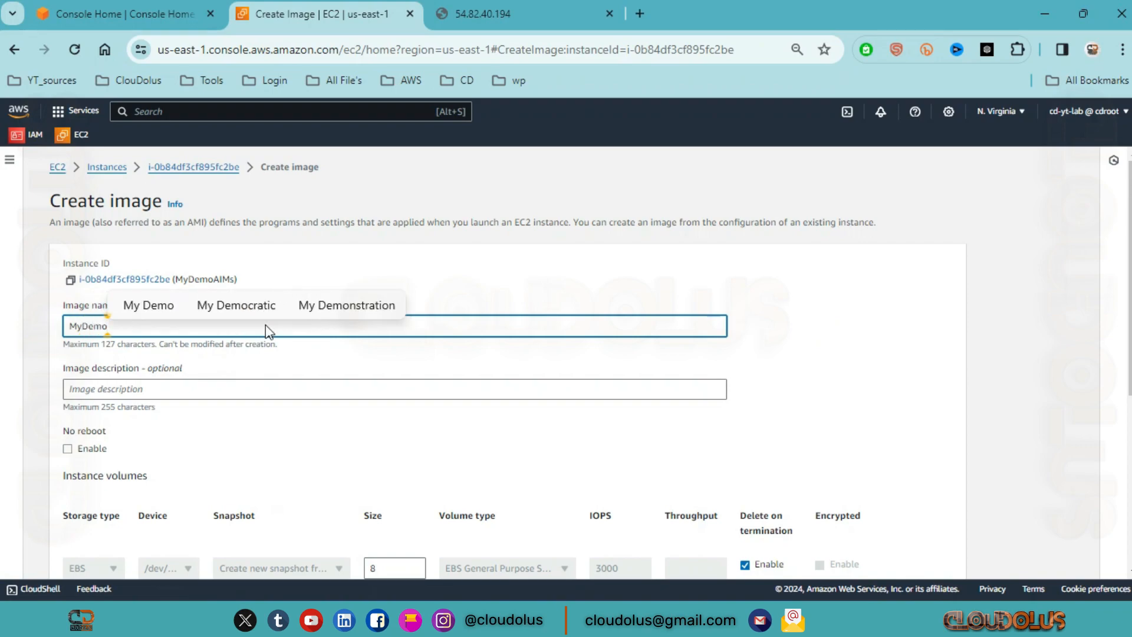
type("Amis")
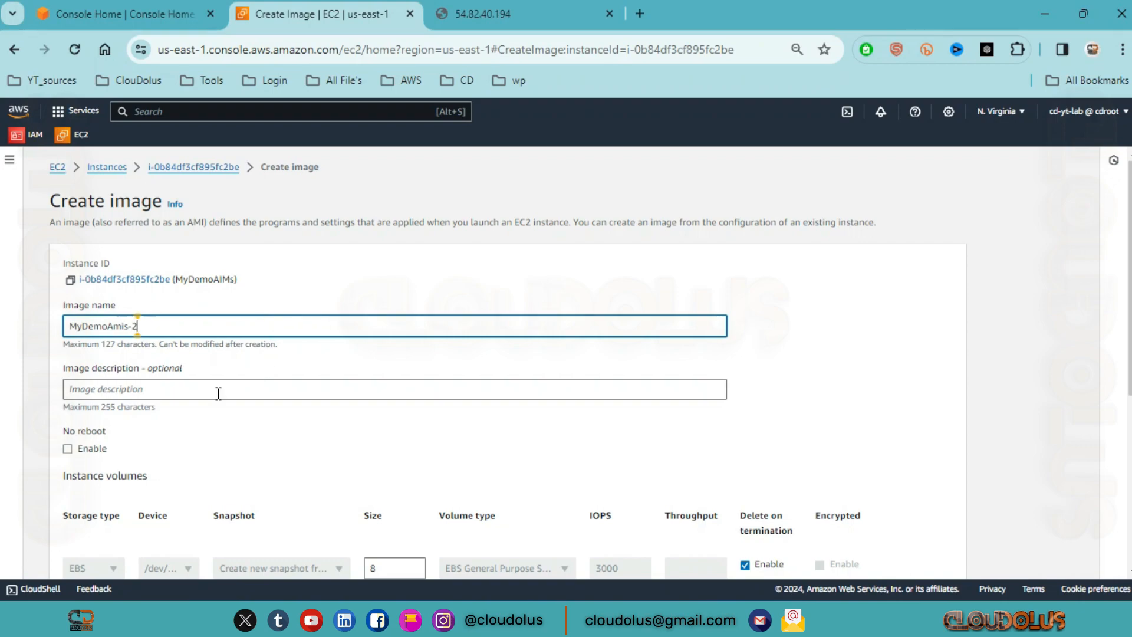
type("-2")
left_click_drag(174, 332, 18, 326)
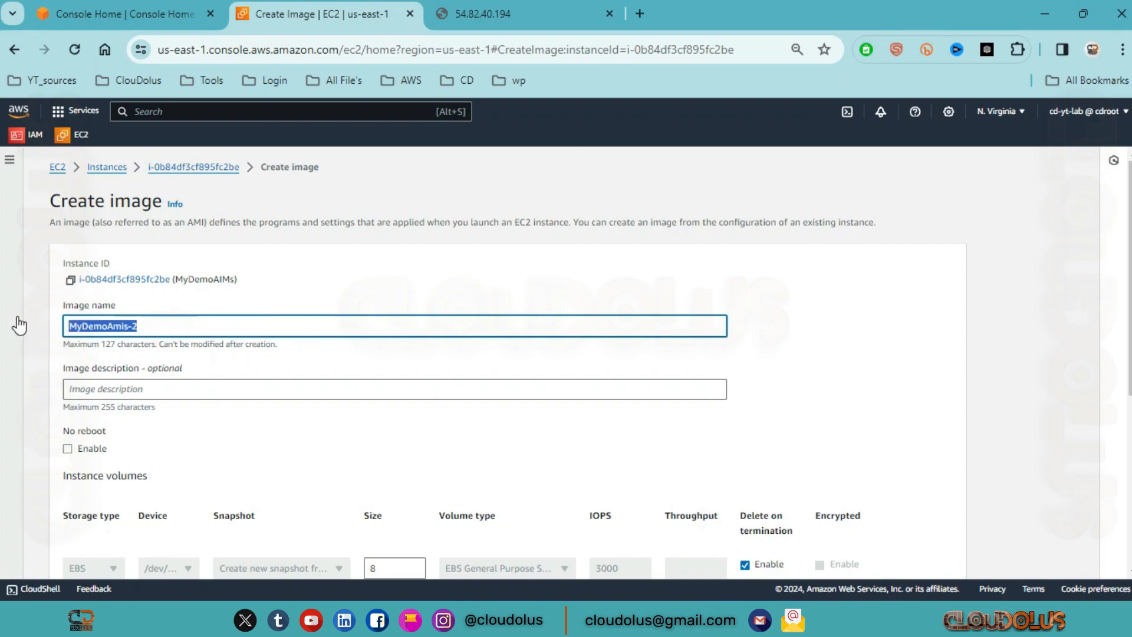
key("ctrl+c")
left_click(103, 388)
key("ctrl+v")
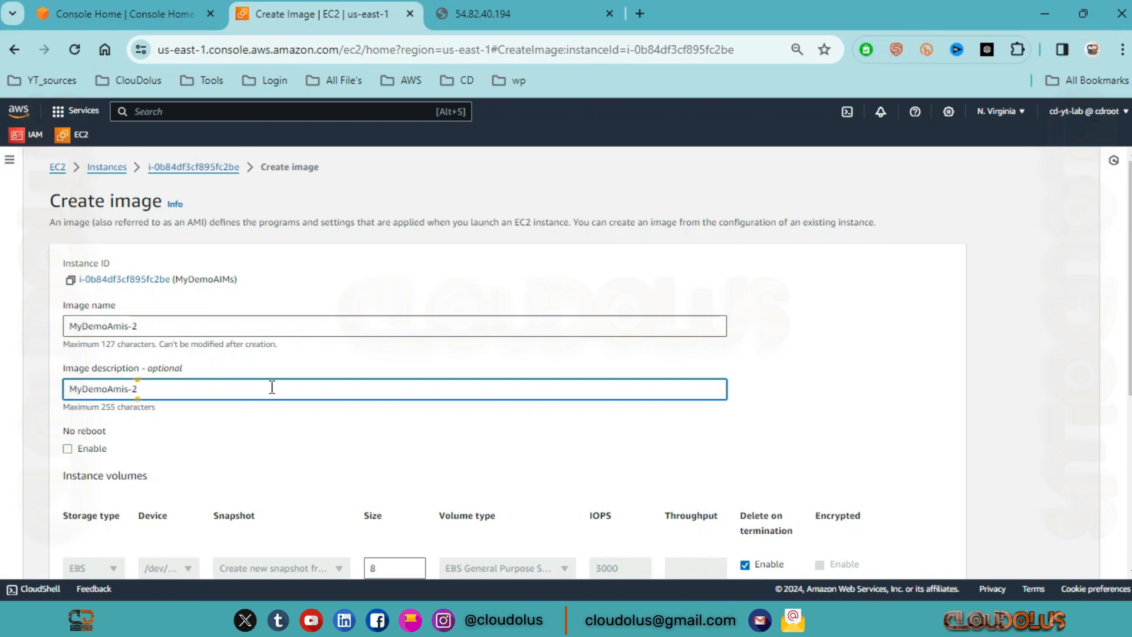
Create the image with the default reboot, volume and tag settings, and dismiss the notification banner
scroll(271, 387, "down", 2)
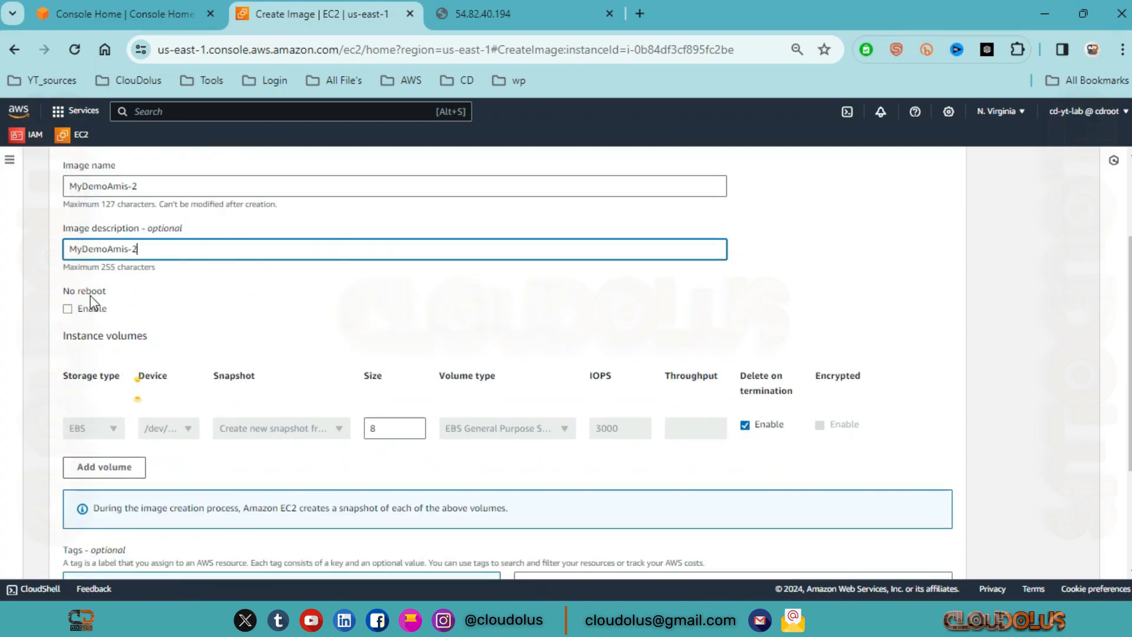
scroll(460, 375, "down", 2)
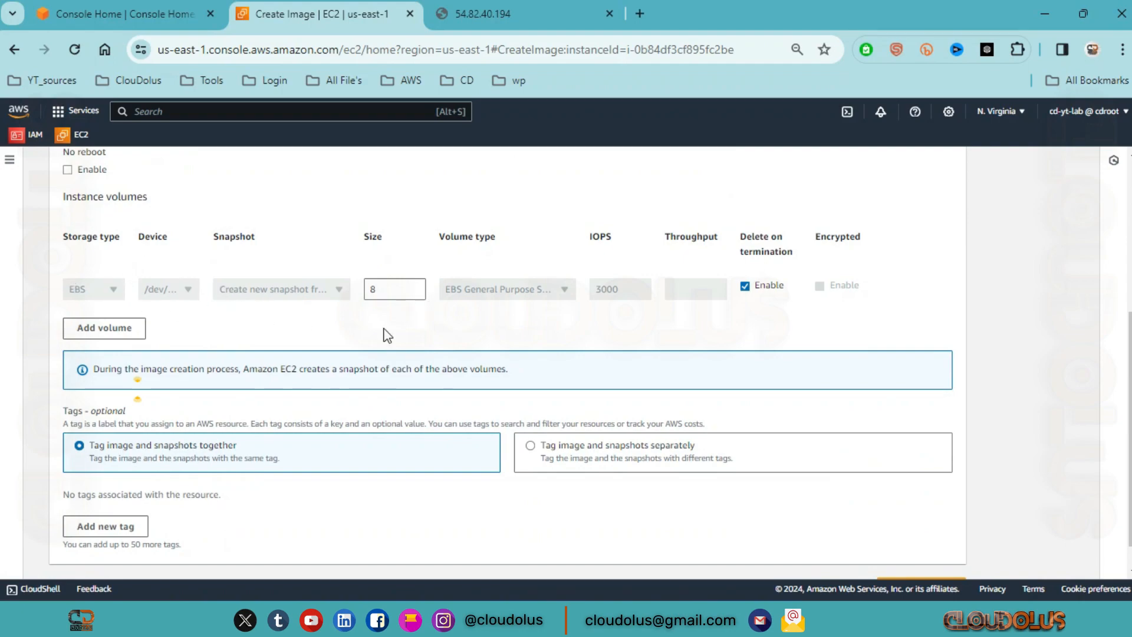
scroll(248, 311, "down", 1)
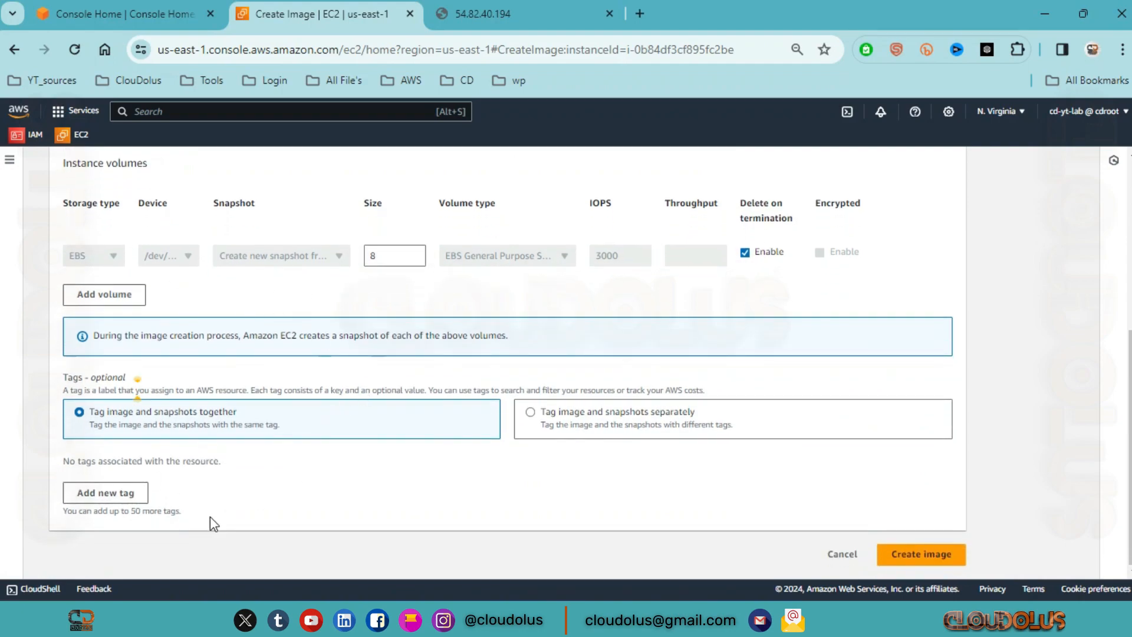
left_click(884, 551)
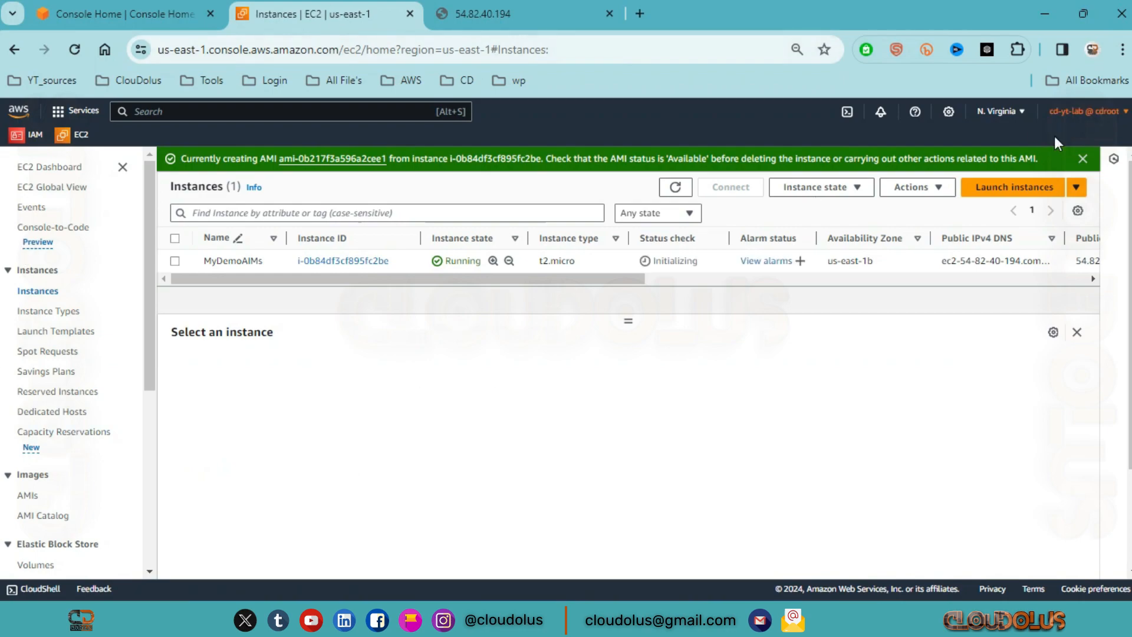
left_click(1082, 158)
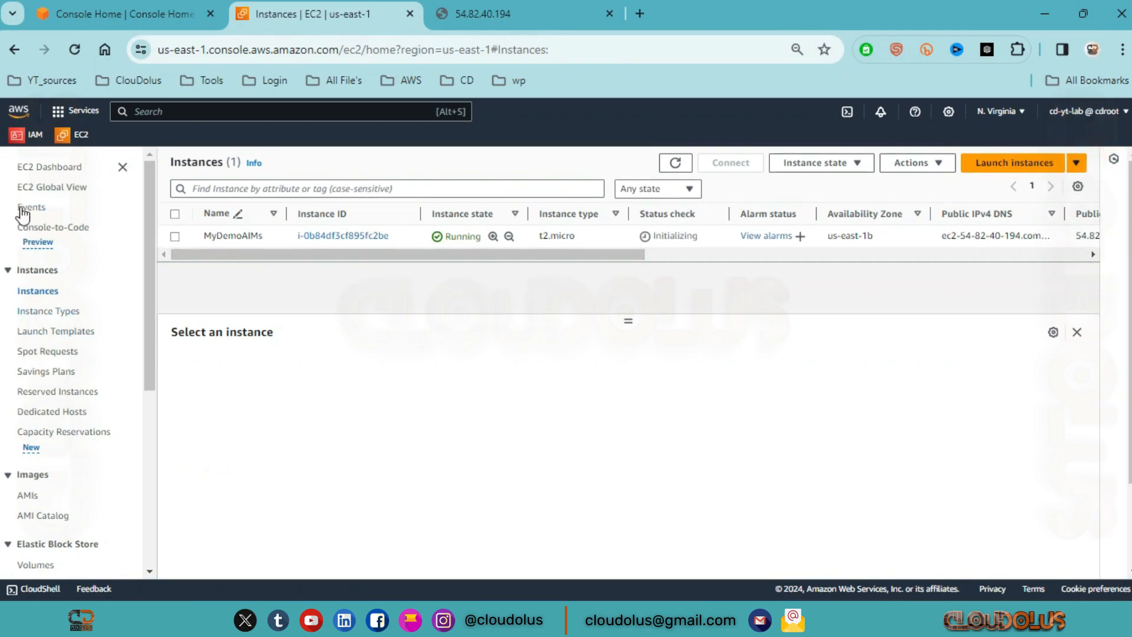
Open the AMIs list in a separate browser tab and check the entry for MyDemoAmis-2
scroll(26, 330, "down", 2)
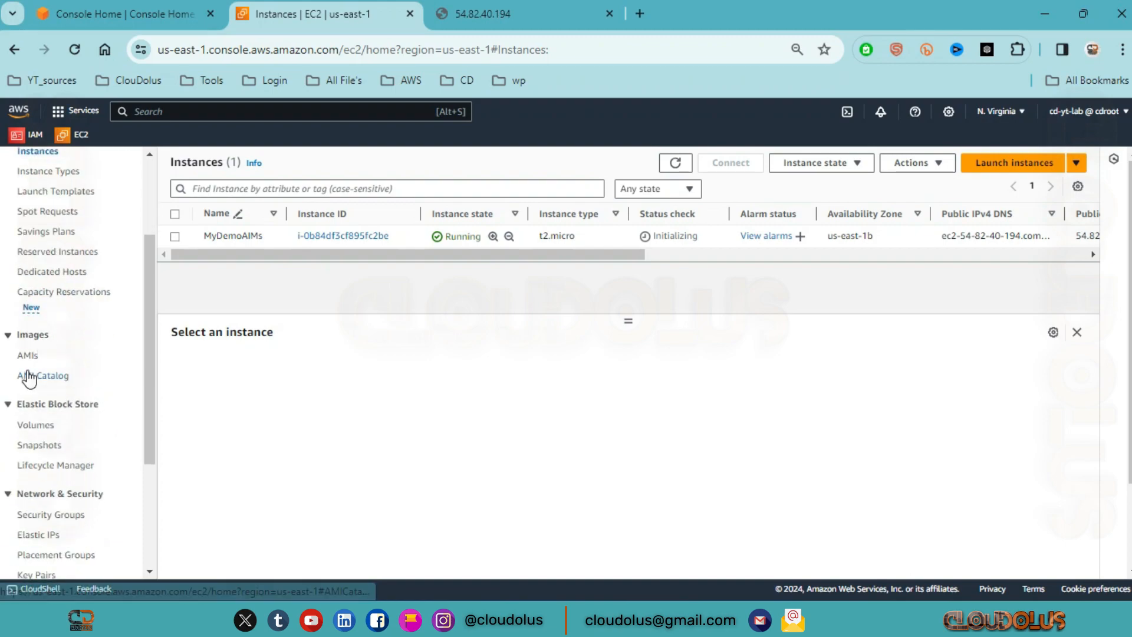
middle_click(24, 356)
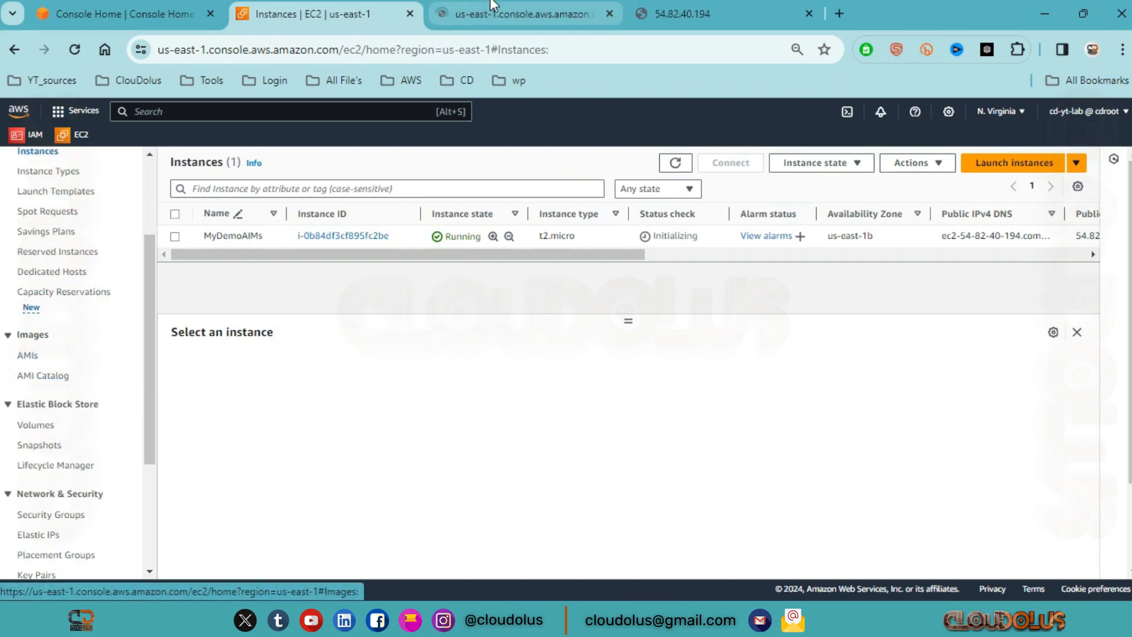
left_click(498, 5)
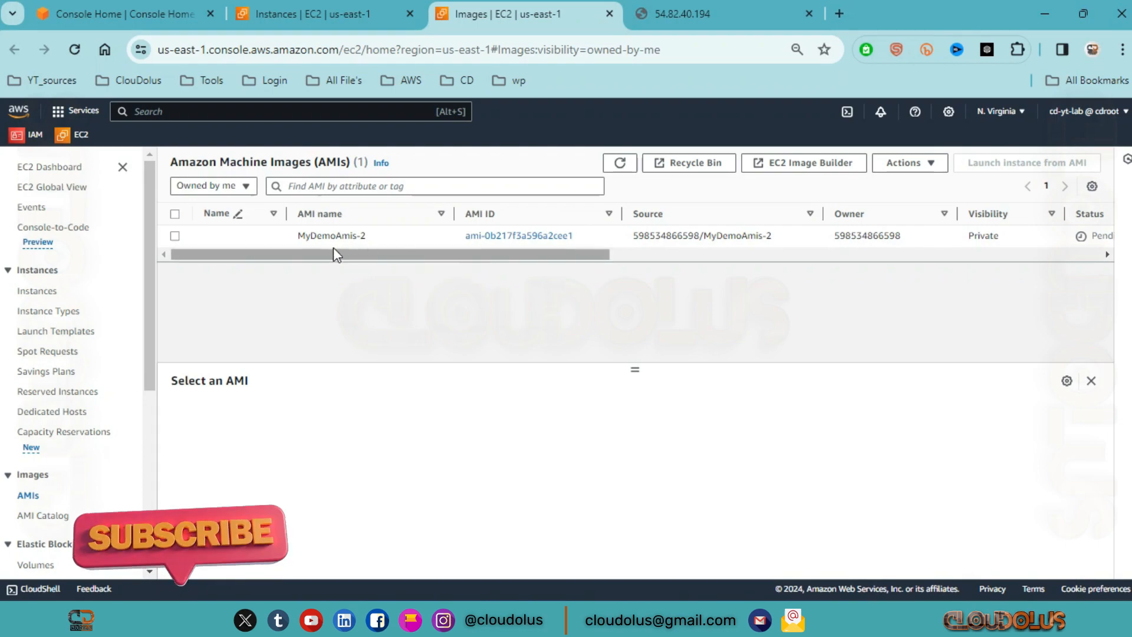
left_click(372, 254)
left_click_drag(372, 254, 412, 255)
left_click_drag(522, 261, 303, 278)
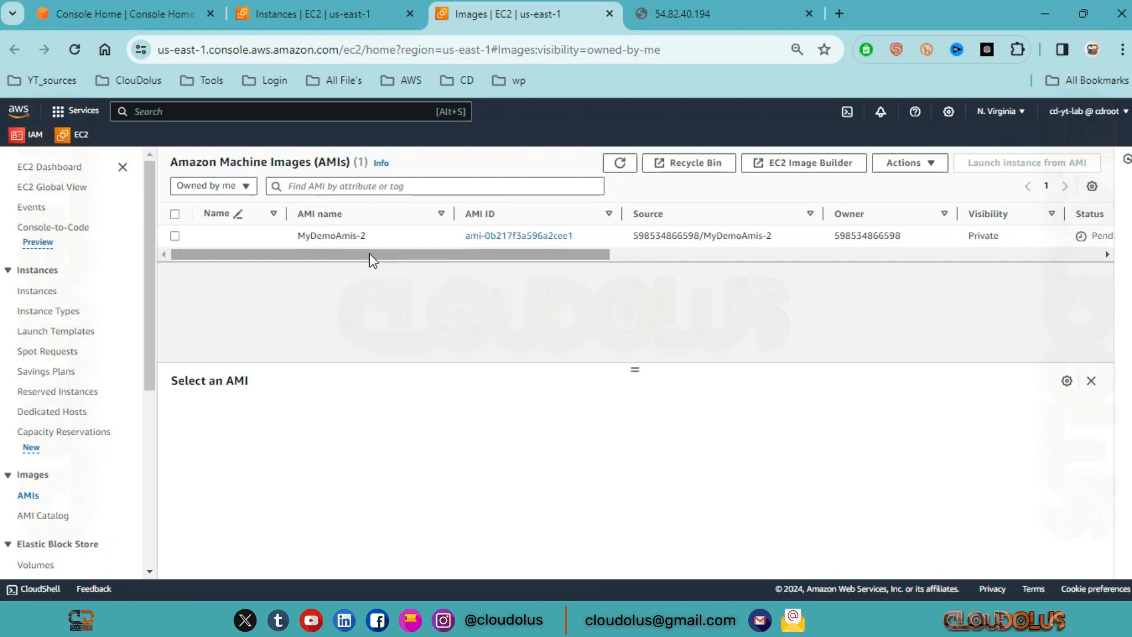
Open the EC2 dashboard in a new browser tab from Console Home and return to the instance list
left_click(313, 9)
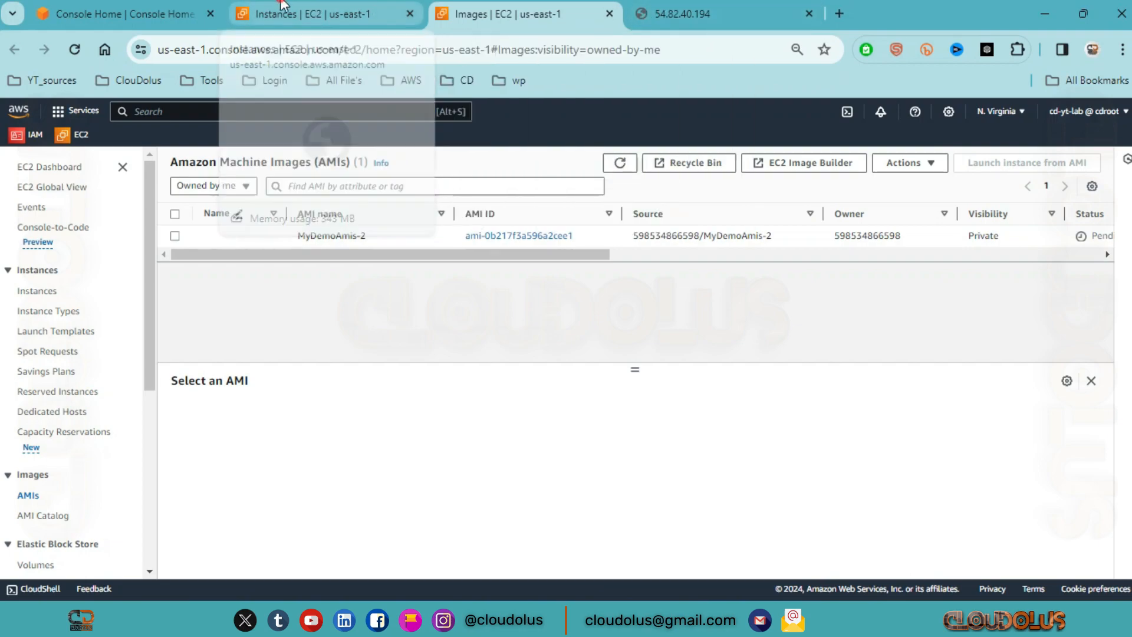
scroll(5, 256, "up", 3)
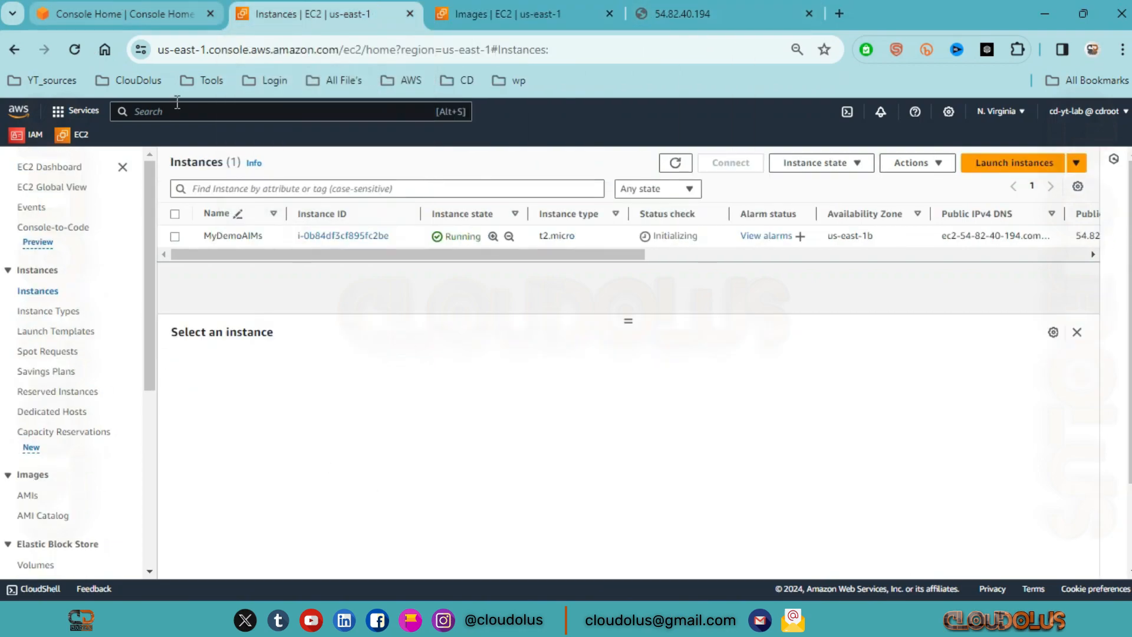
left_click(136, 12)
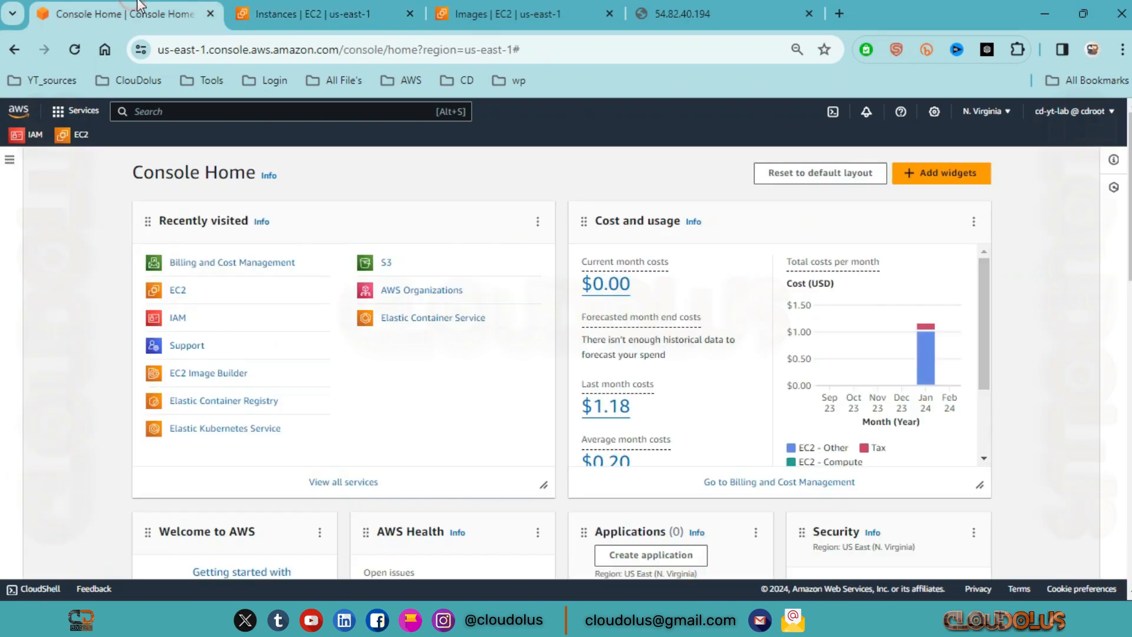
left_click(182, 291)
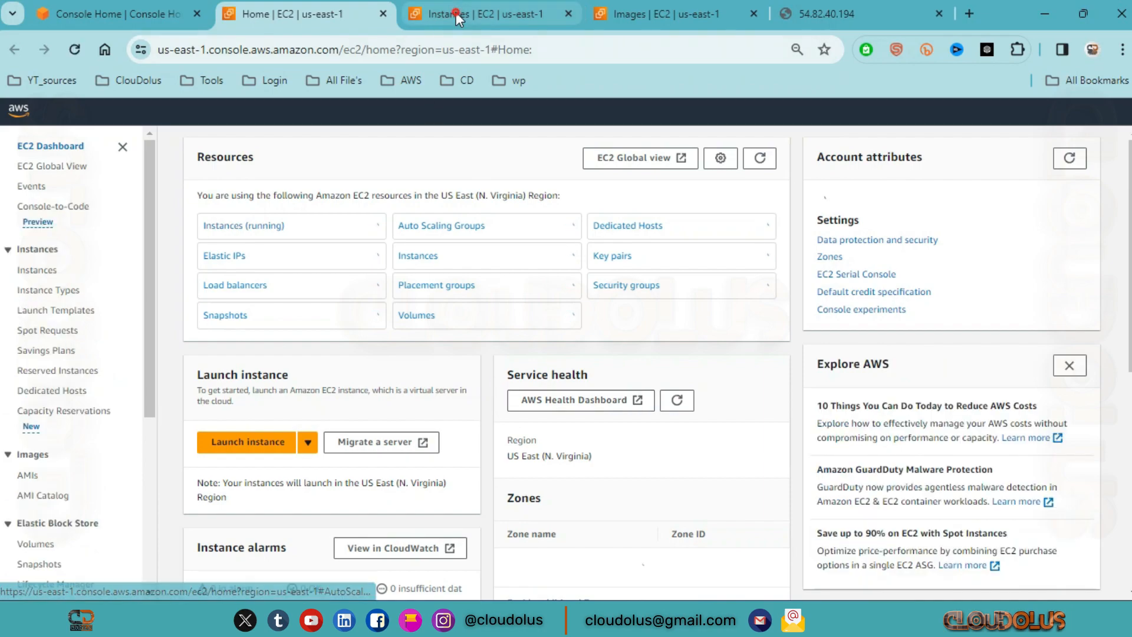
left_click(483, 14)
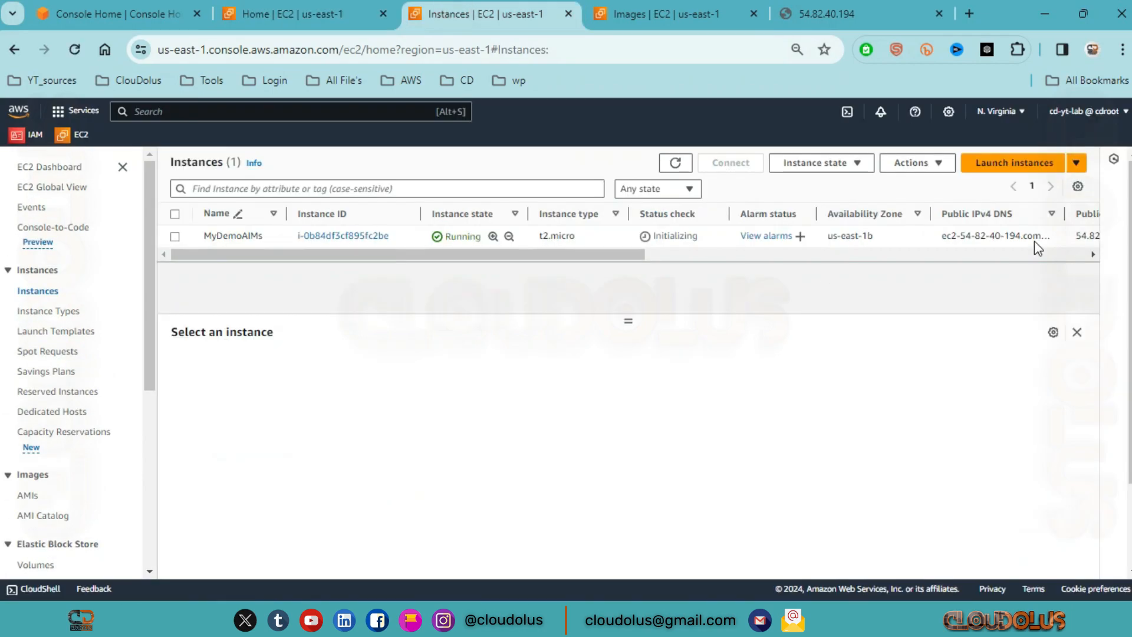
Start a new instance launch and name the instance MyDemoAims-3
left_click(1008, 167)
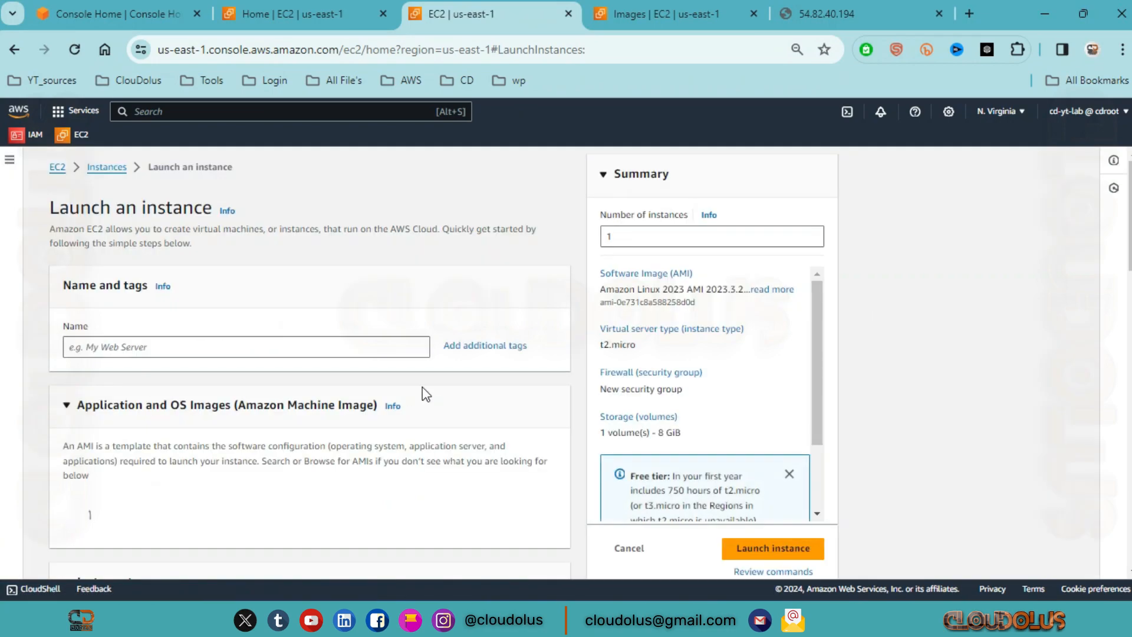
left_click(263, 346)
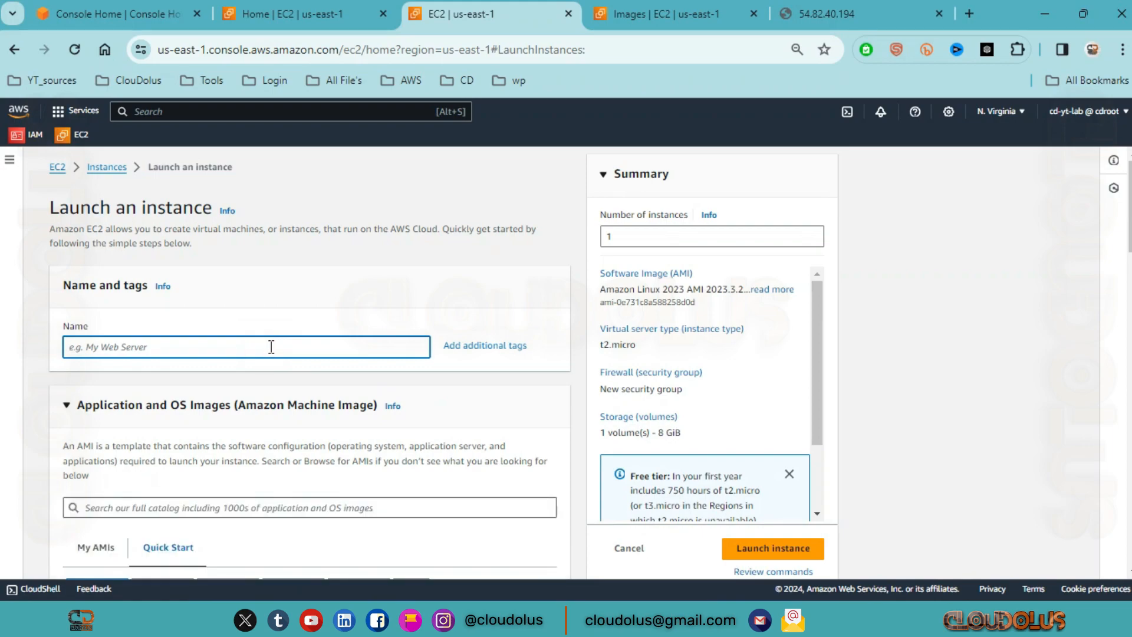
type("My")
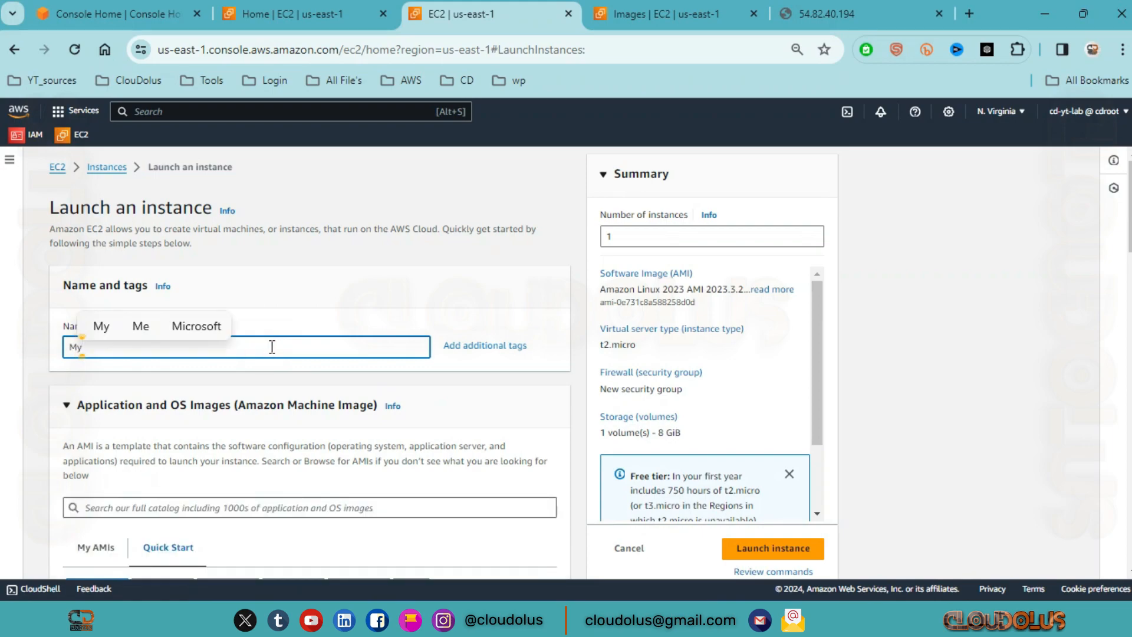
type("Demo")
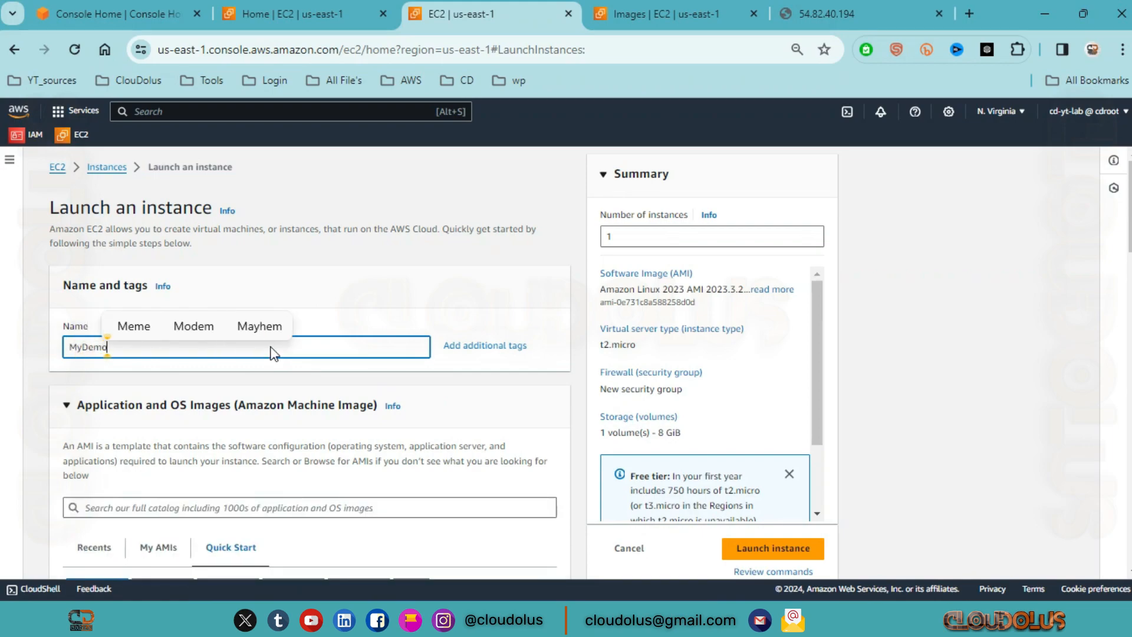
type("Aims")
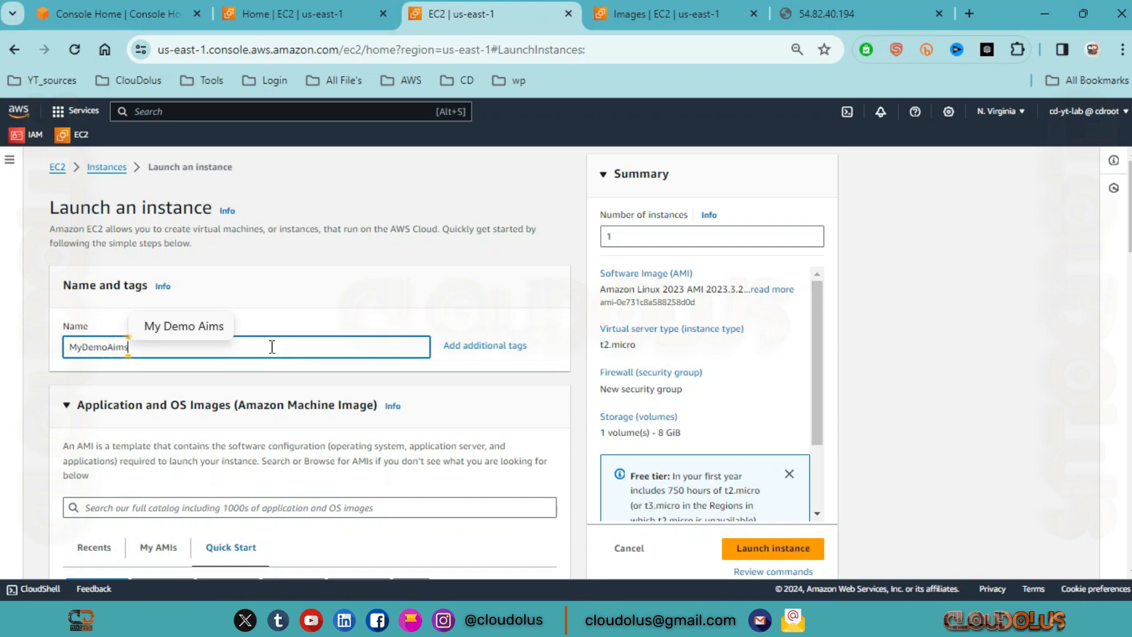
type("-2")
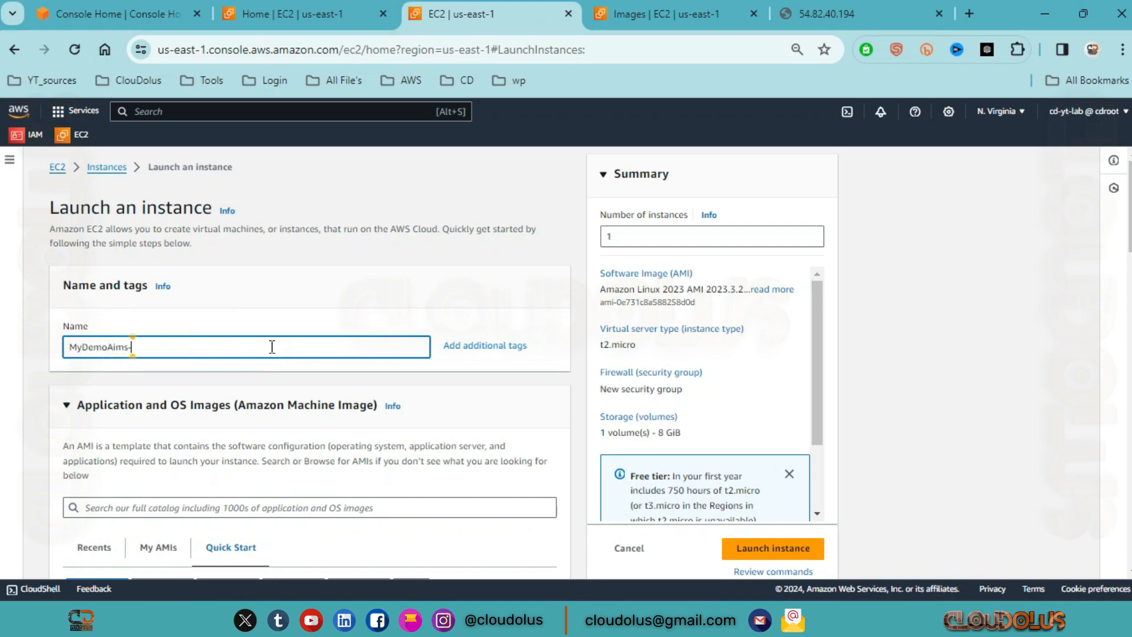
scroll(483, 381, "down", 3)
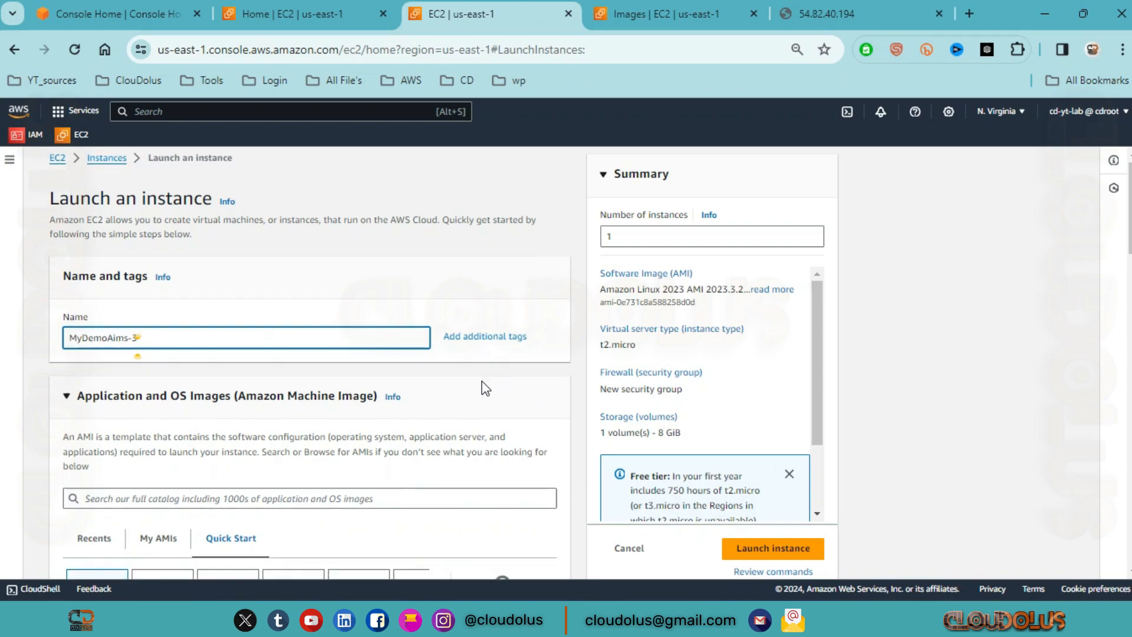
scroll(356, 401, "down", 3)
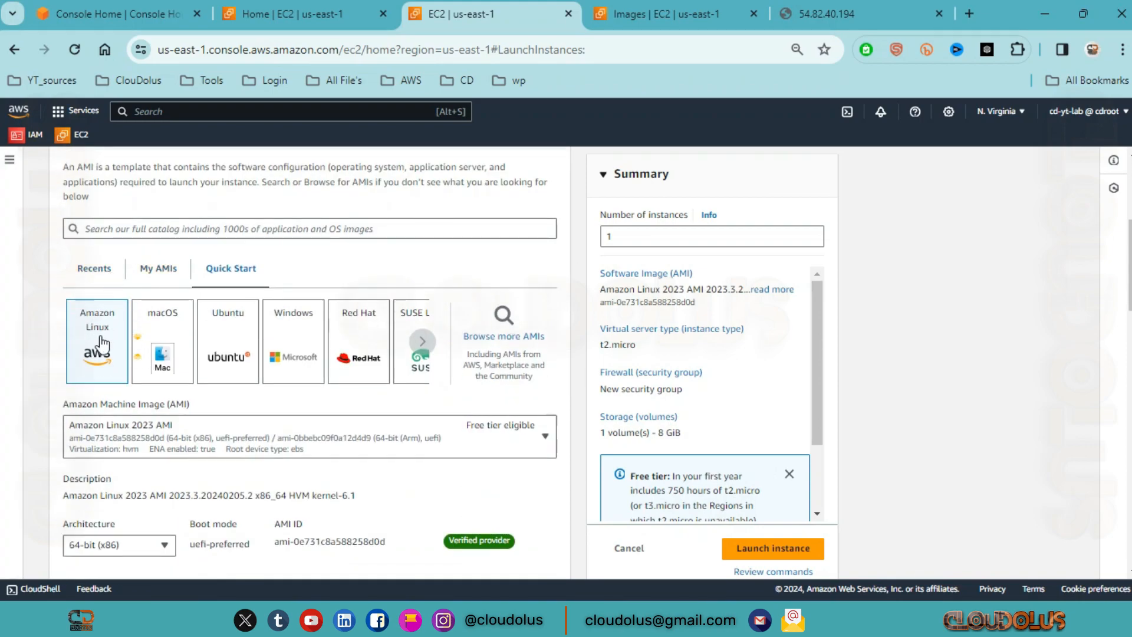
Select MyDemoAmis-2 from the AMIs owned by the account as the new instance's machine image
left_click(148, 271)
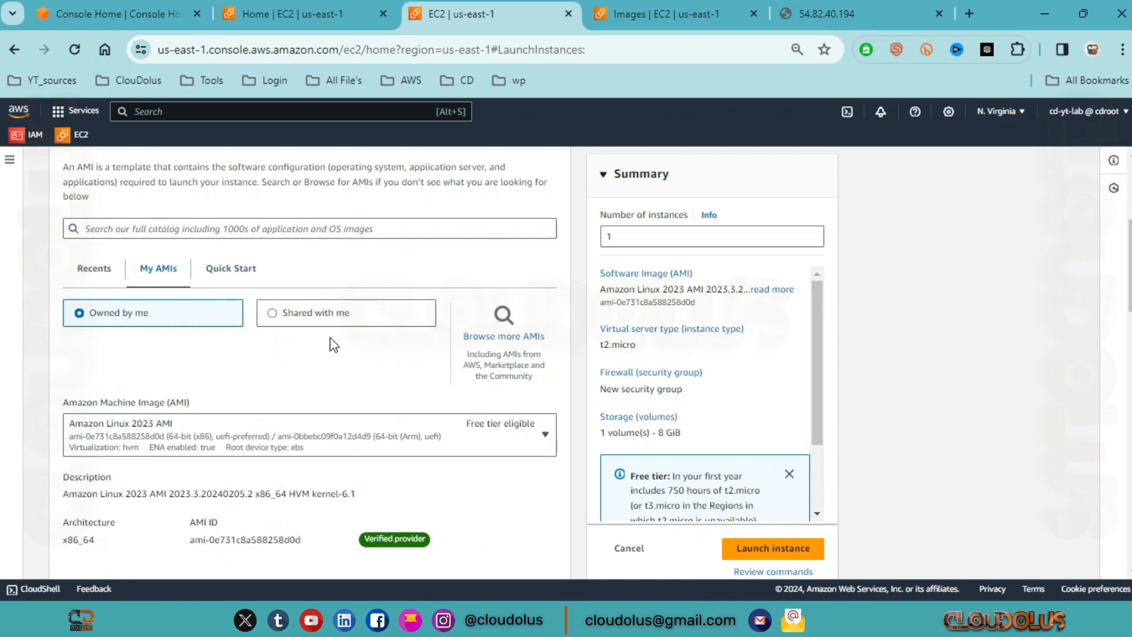
scroll(171, 273, "down", 3)
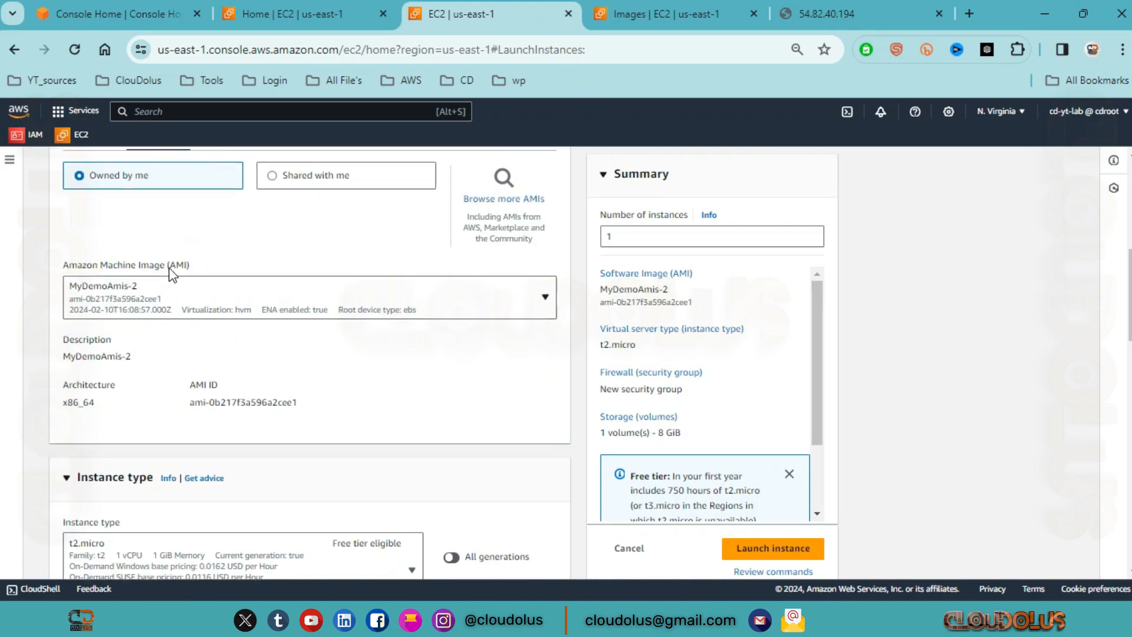
scroll(173, 300, "up", 3)
scroll(129, 327, "down", 5)
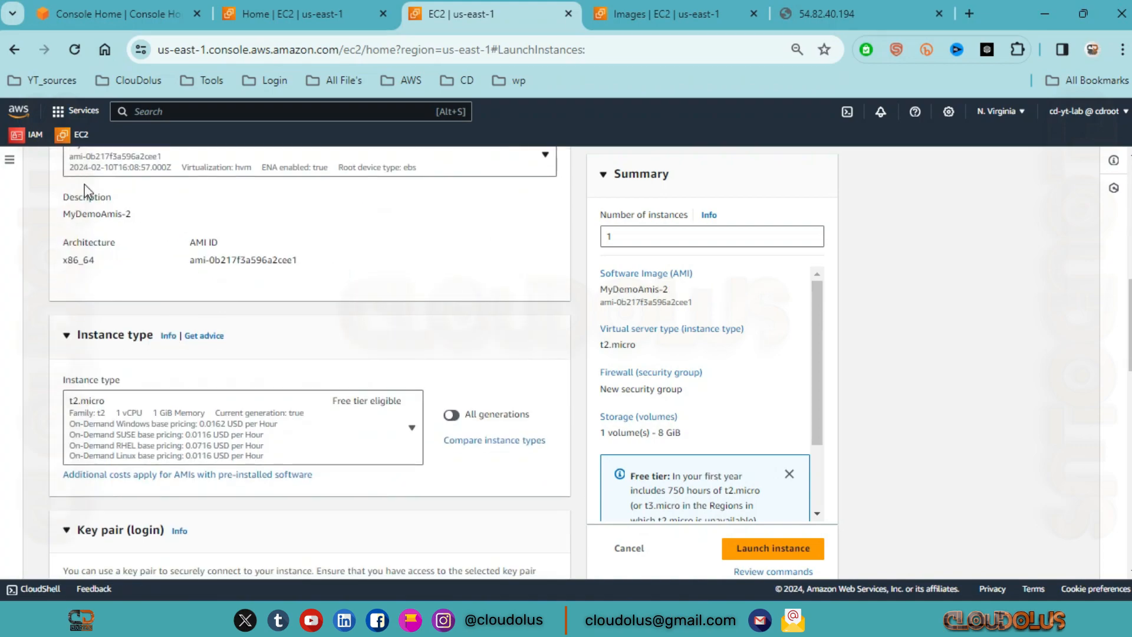
scroll(85, 191, "up", 3)
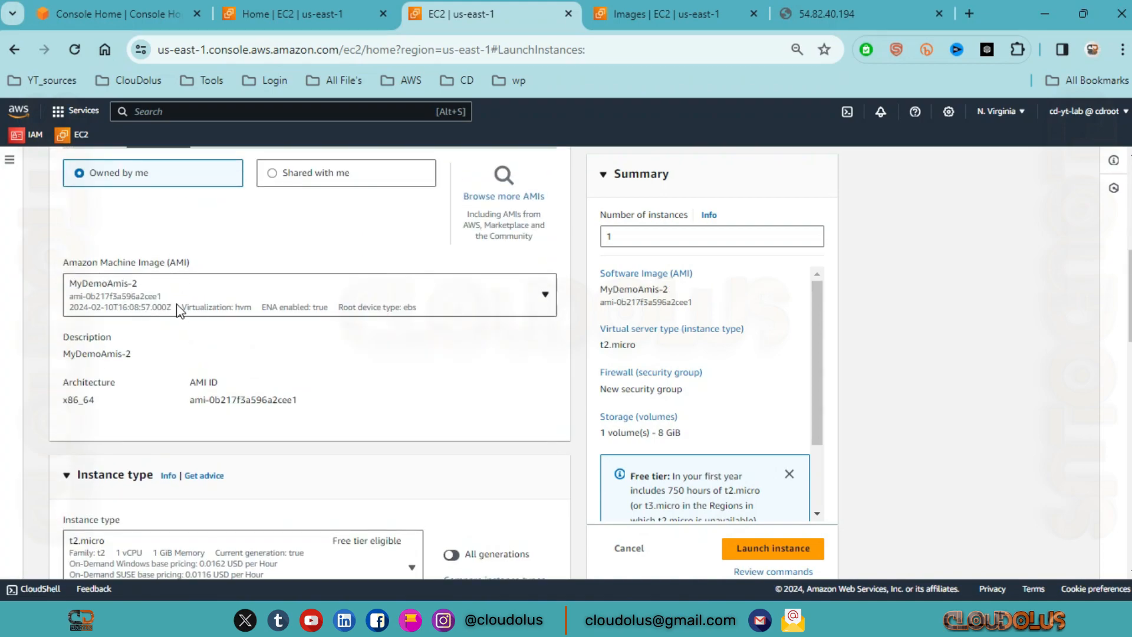
left_click(319, 289)
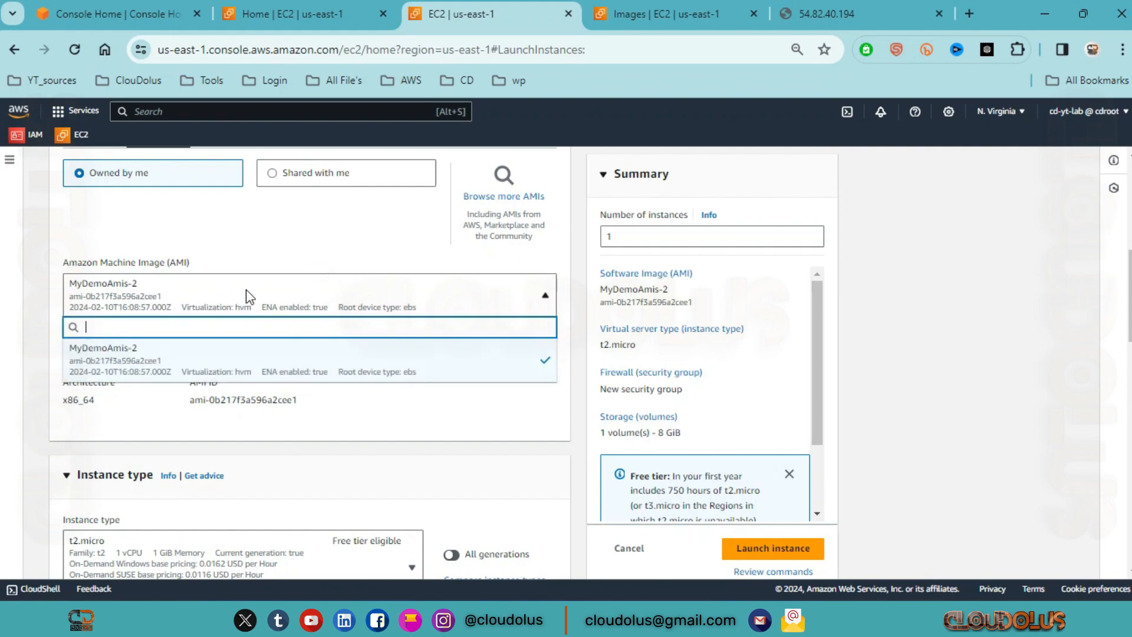
left_click(162, 366)
Choose the existing key pair for logging in to the new instance
scroll(210, 372, "down", 7)
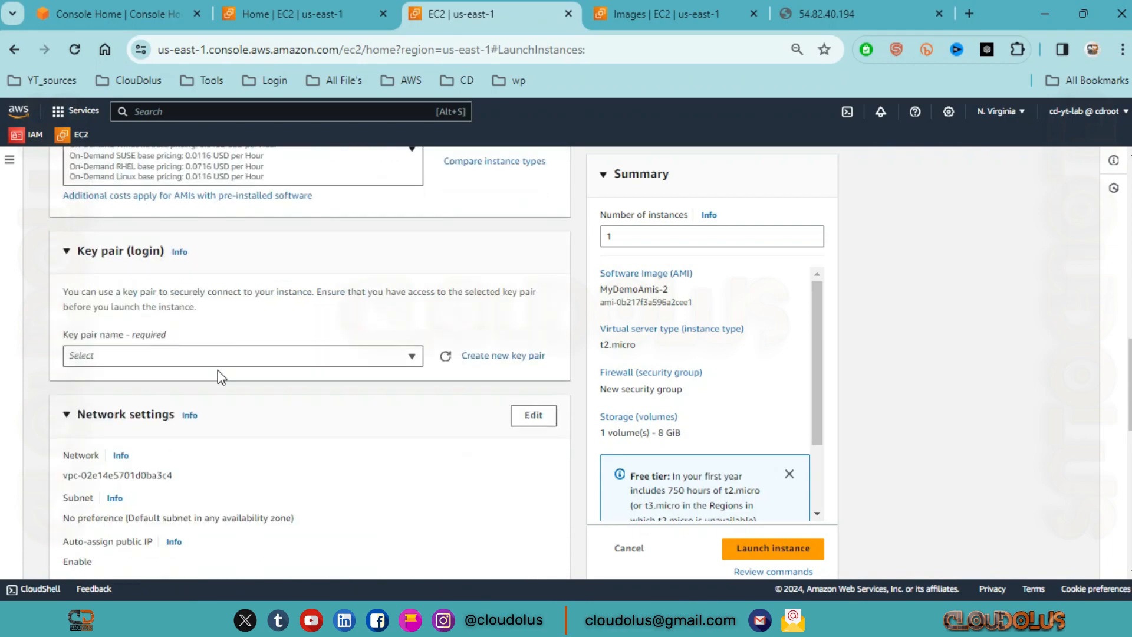
left_click(335, 359)
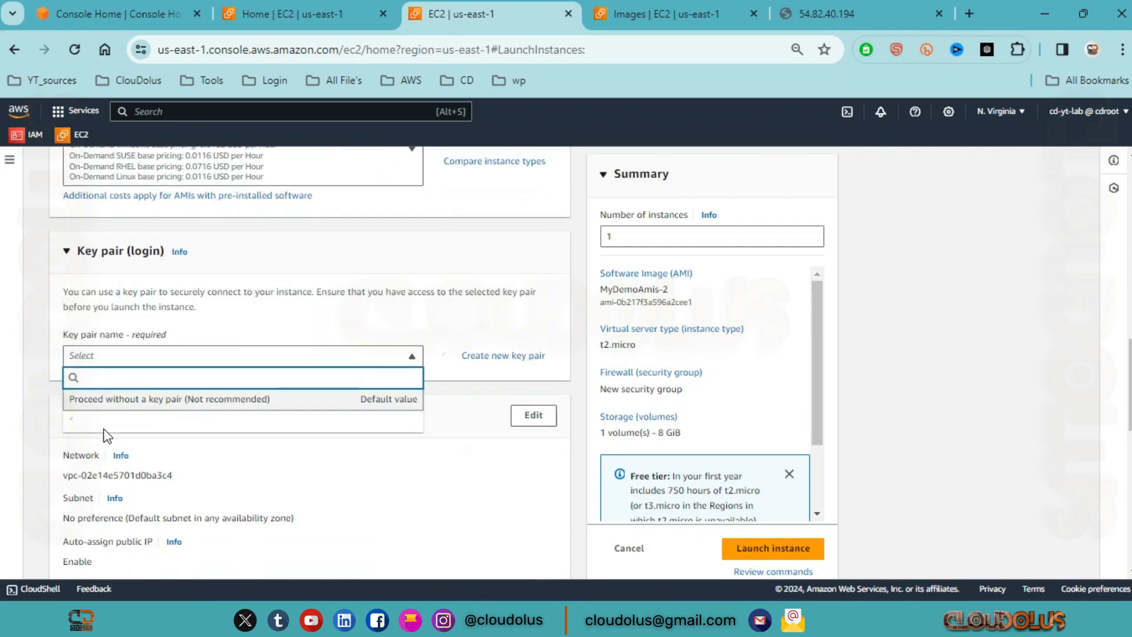
scroll(118, 421, "down", 2)
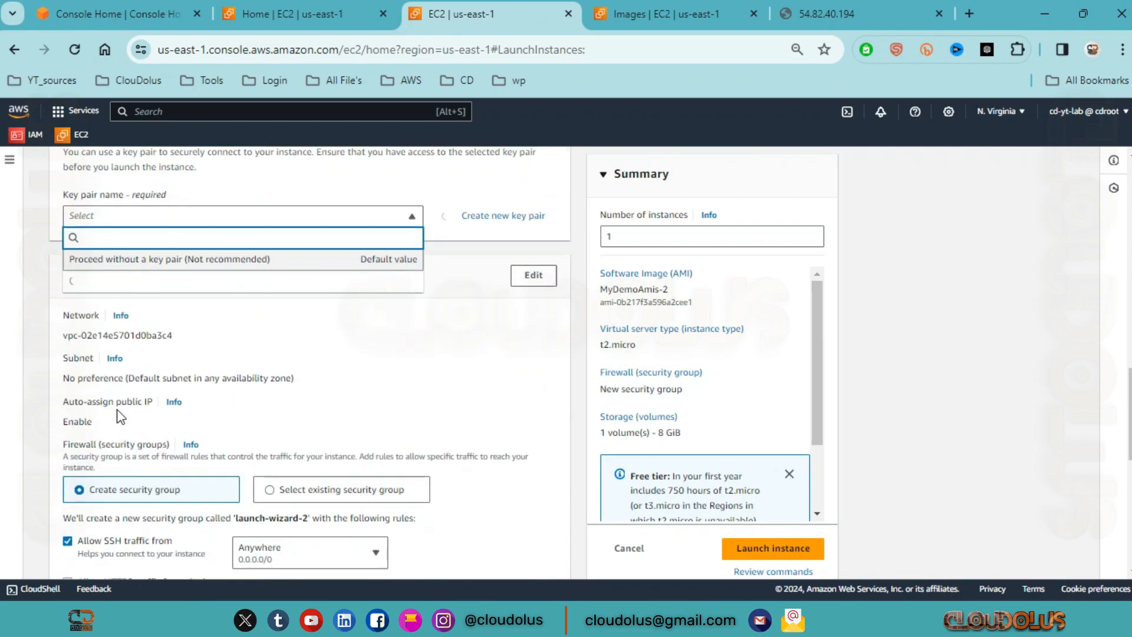
left_click(132, 289)
Assign the existing security group cd-sg to the new instance
scroll(301, 334, "down", 2)
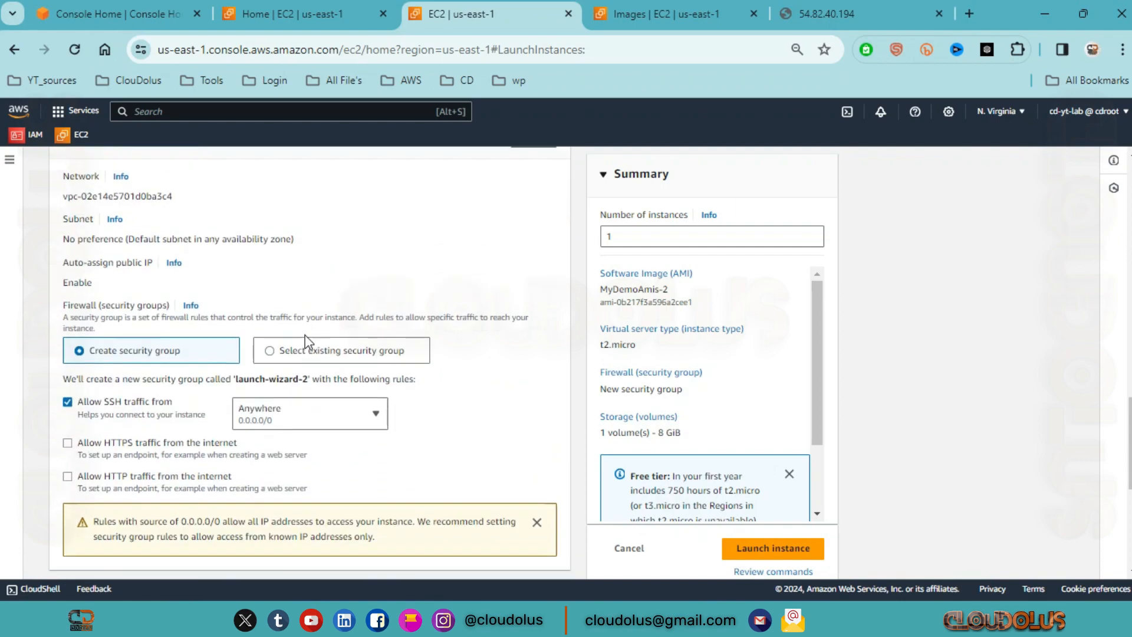
left_click(327, 355)
scroll(328, 357, "down", 2)
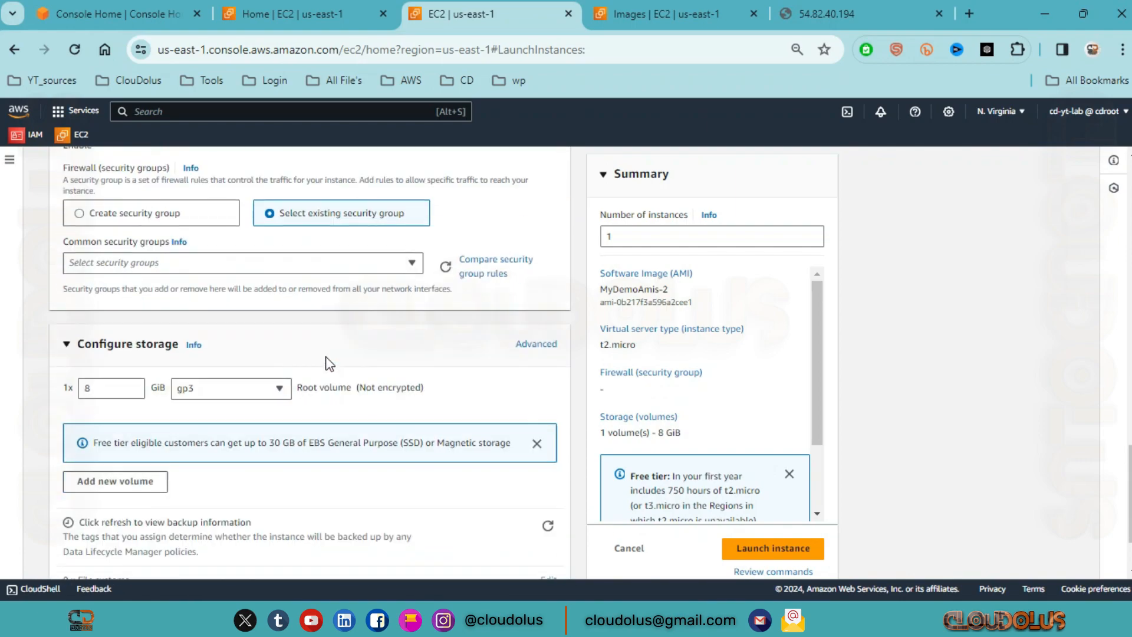
left_click(322, 261)
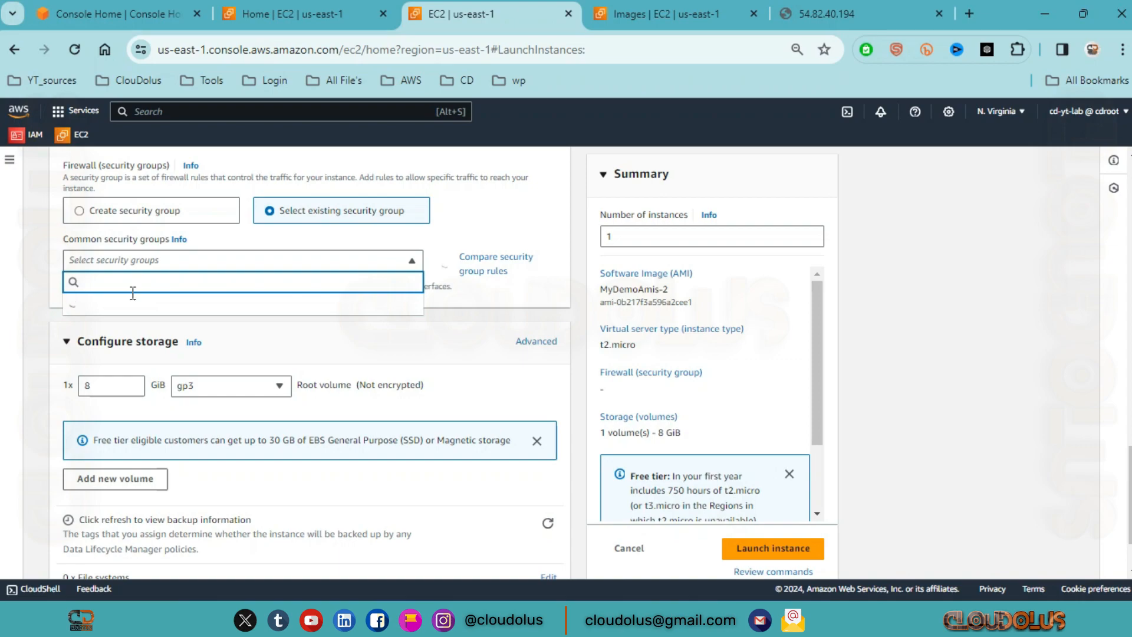
left_click(94, 304)
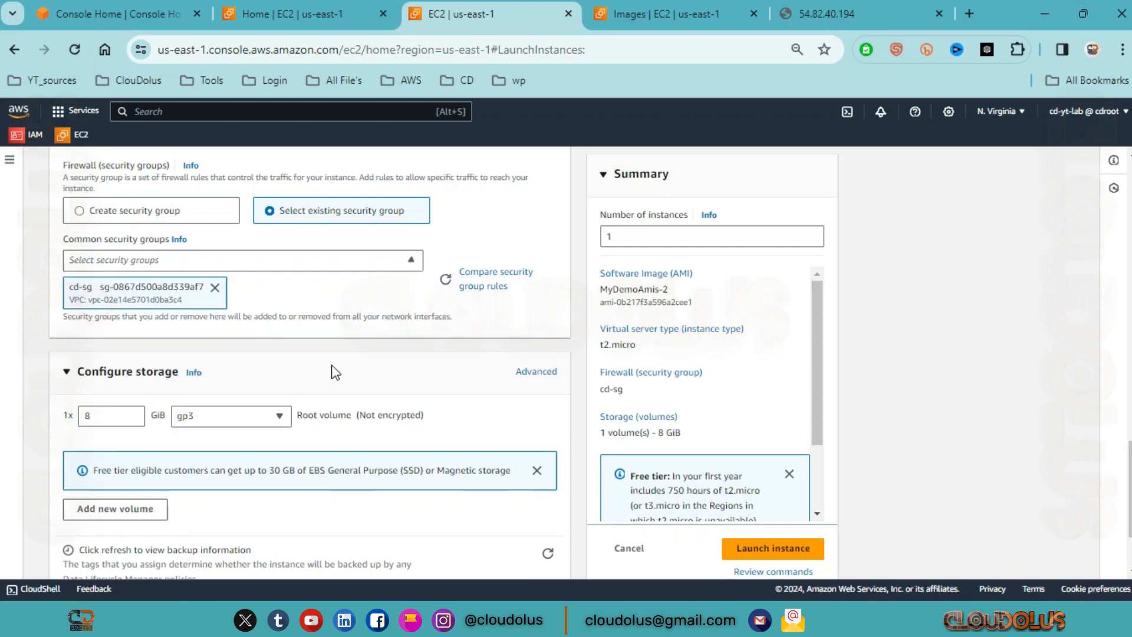
Expand the advanced details and paste the httpd bash script from CD_Info.txt into the user data
scroll(348, 369, "down", 2)
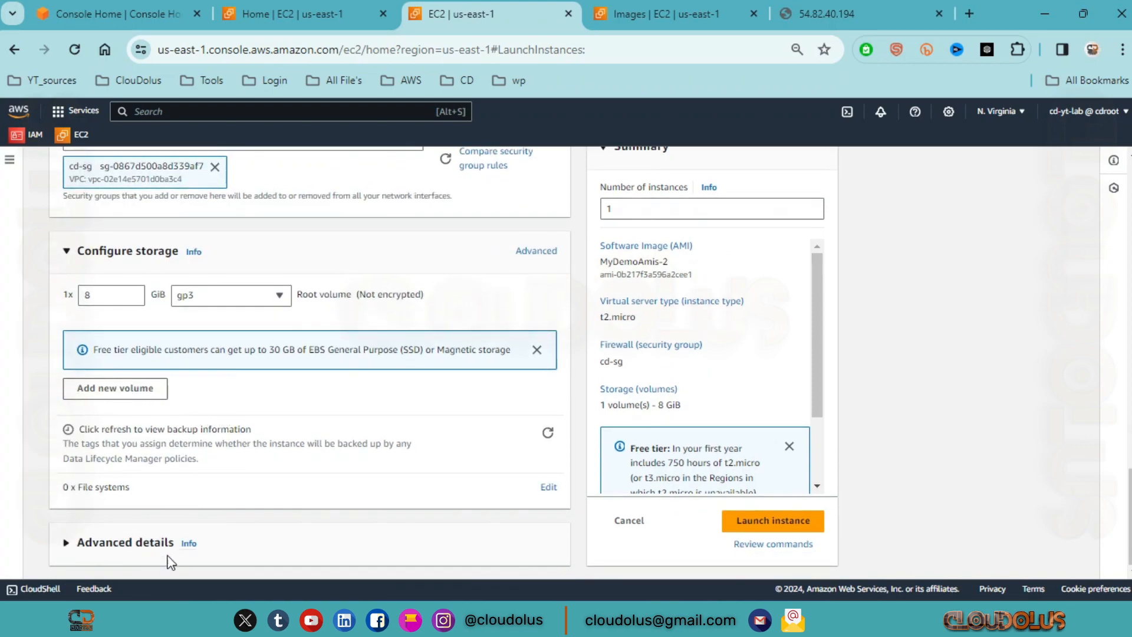
left_click(65, 545)
scroll(330, 430, "down", 15)
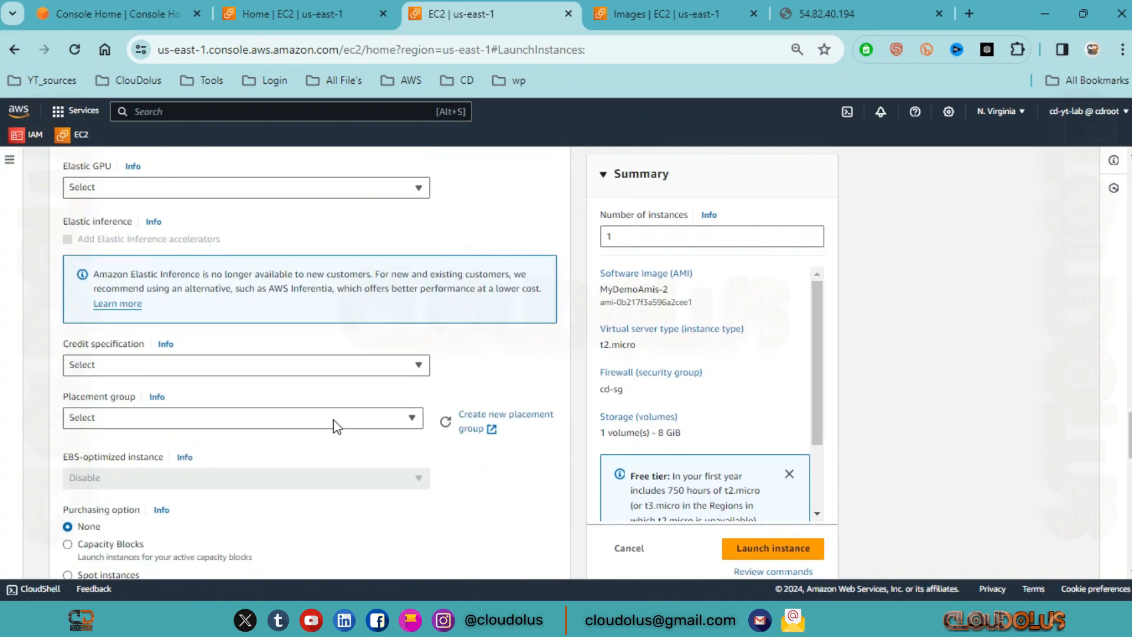
scroll(334, 419, "down", 13)
left_click(1045, 13)
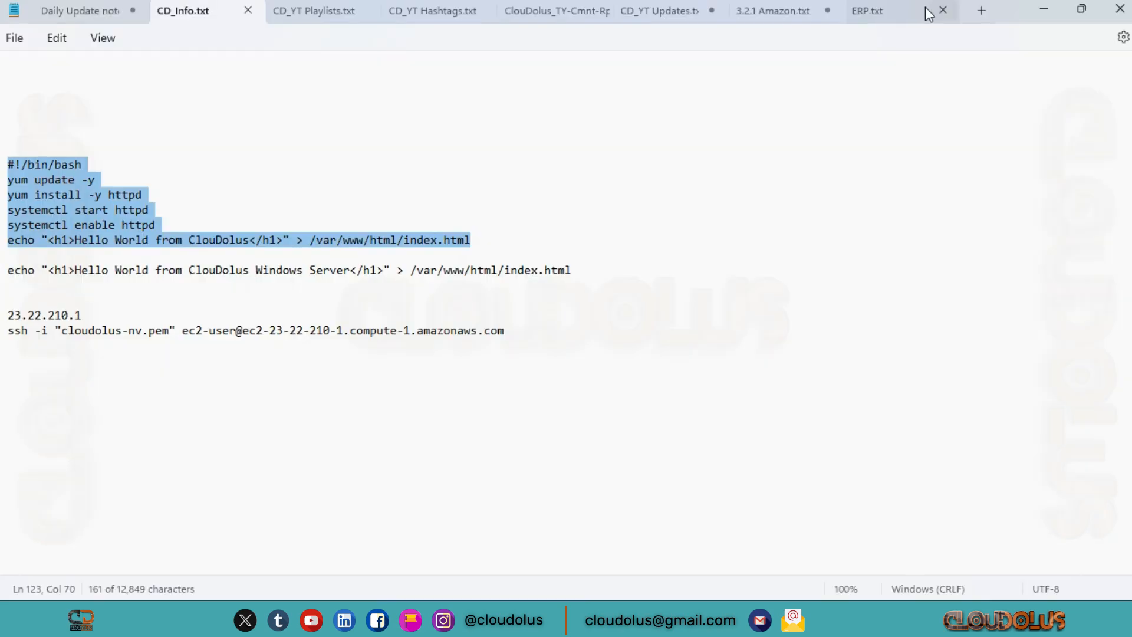
left_click(1044, 13)
type("#!/bin/bash yum update -y yum install -y httpd systemctl start httpd systemctl enable httpd echo \"<h1>Hello World from ClouDolus</h1>\" > /var/www/html/index.html")
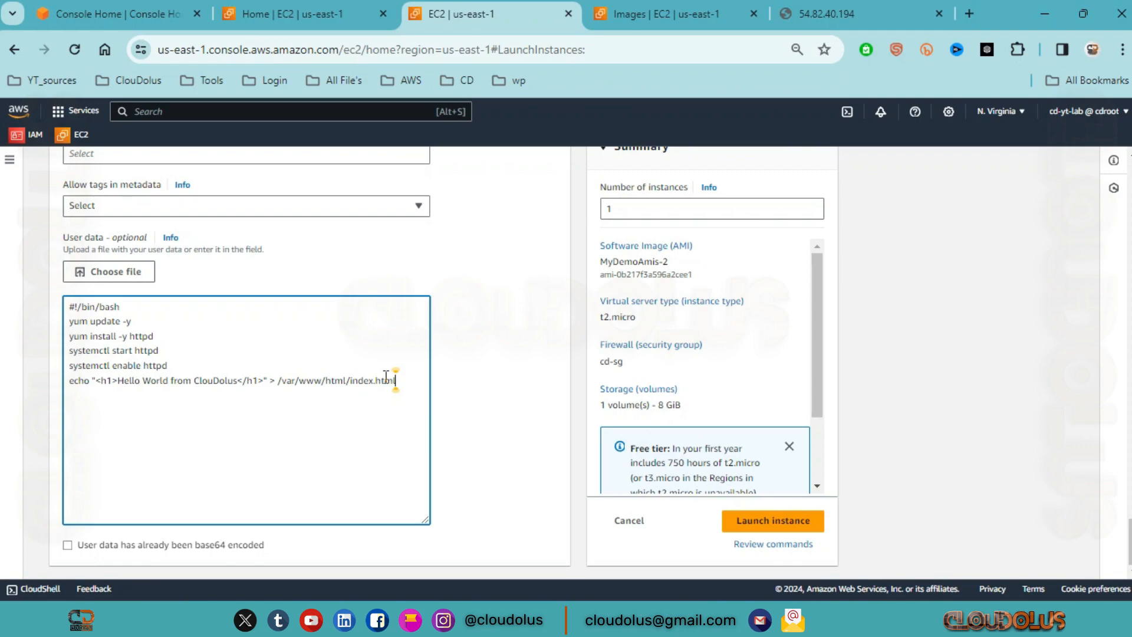
Remove the two systemctl lines from the user data script so the index.html echo line directly follows yum install -y httpd
left_click_drag(404, 386, 11, 433)
key("ctrl+c")
key("BackSpace")
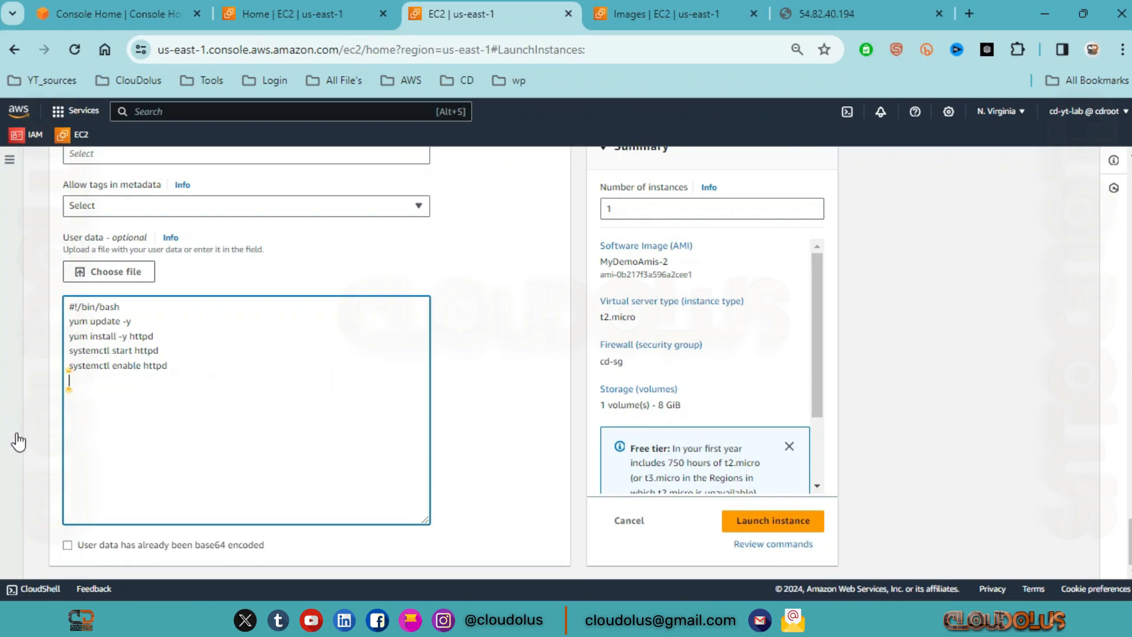
left_click_drag(168, 367, 67, 304)
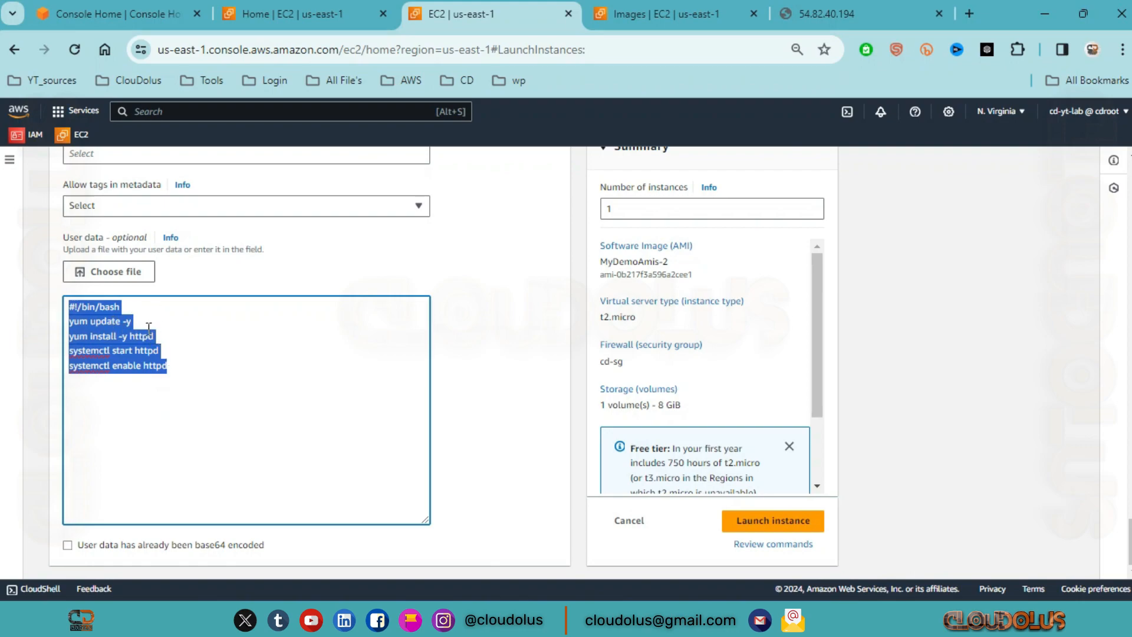
left_click(185, 366)
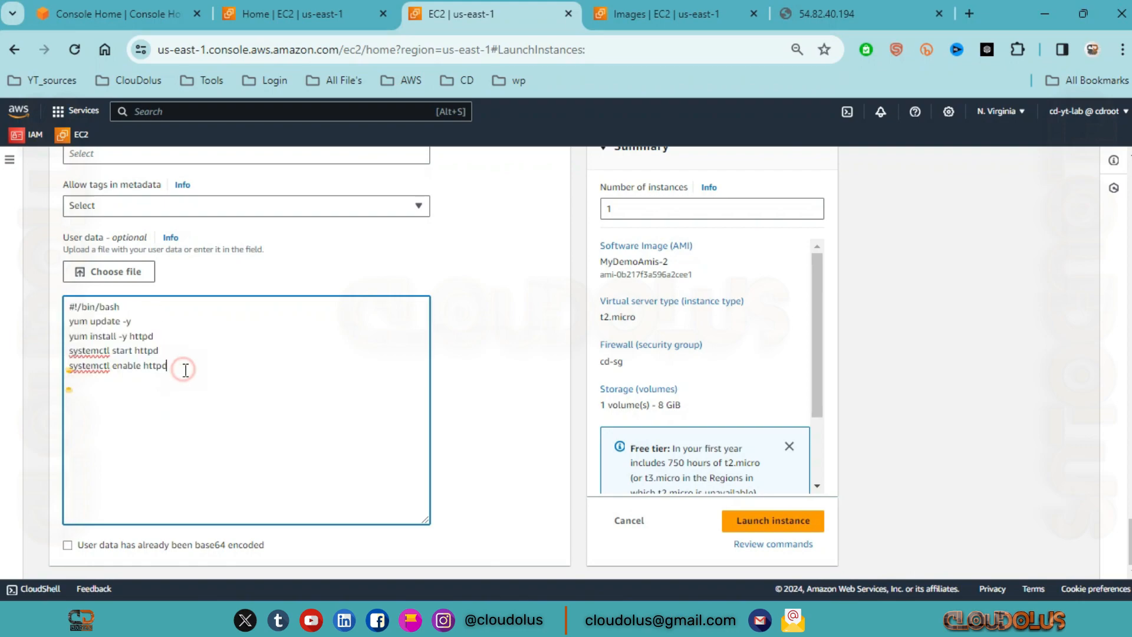
left_click_drag(188, 369, 66, 356)
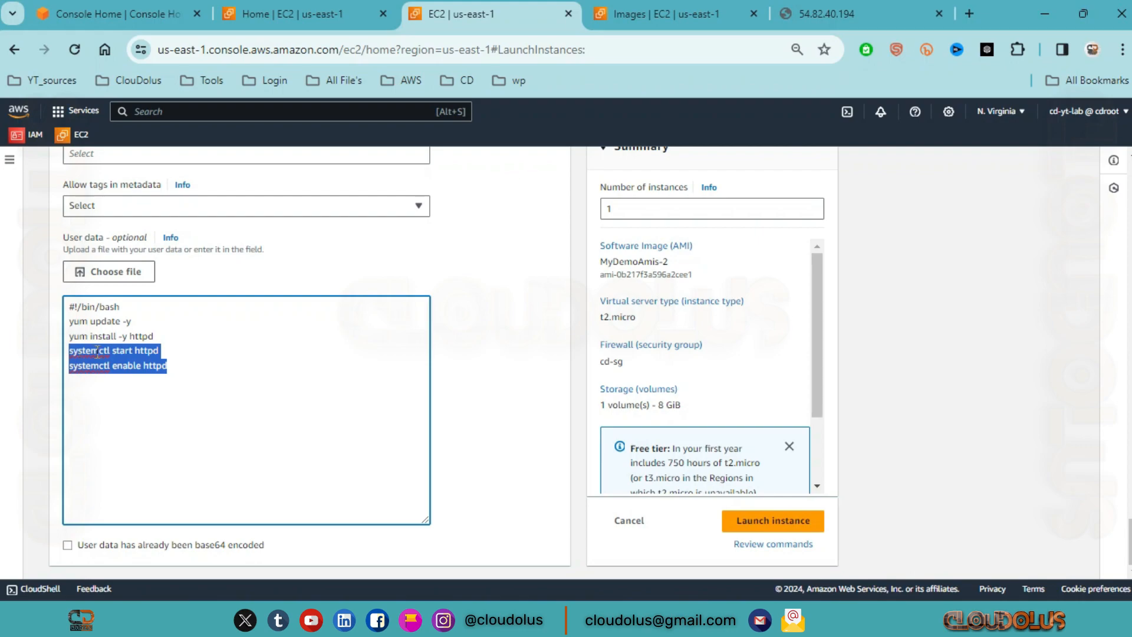
key("ctrl+v")
left_click(212, 350)
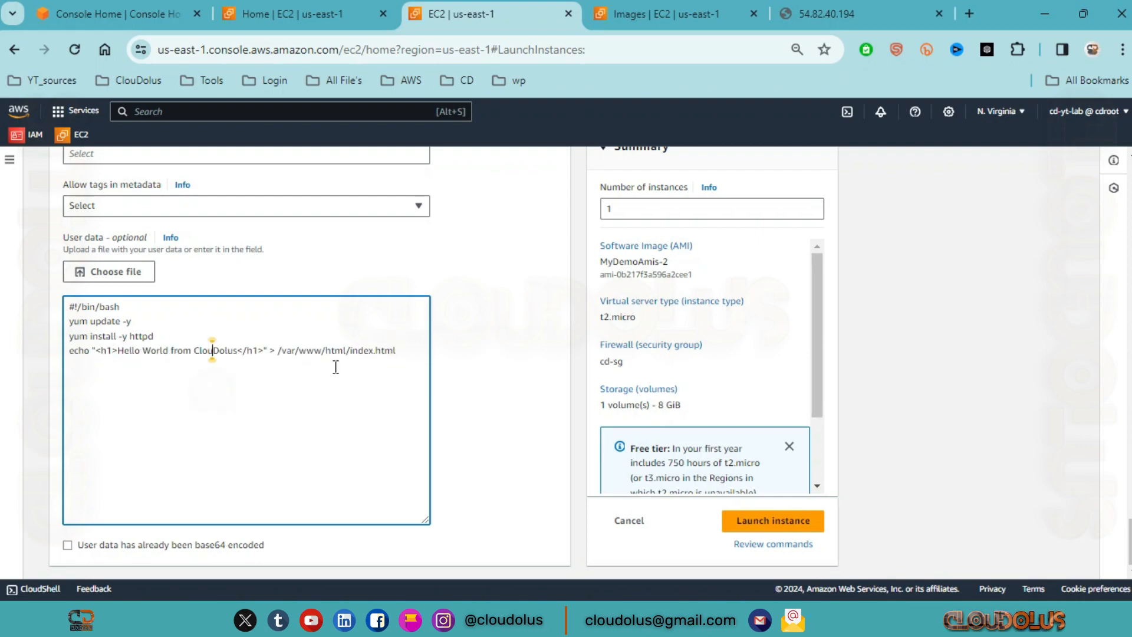
Launch the instance and show it in the refreshed list of all instances
left_click(793, 522)
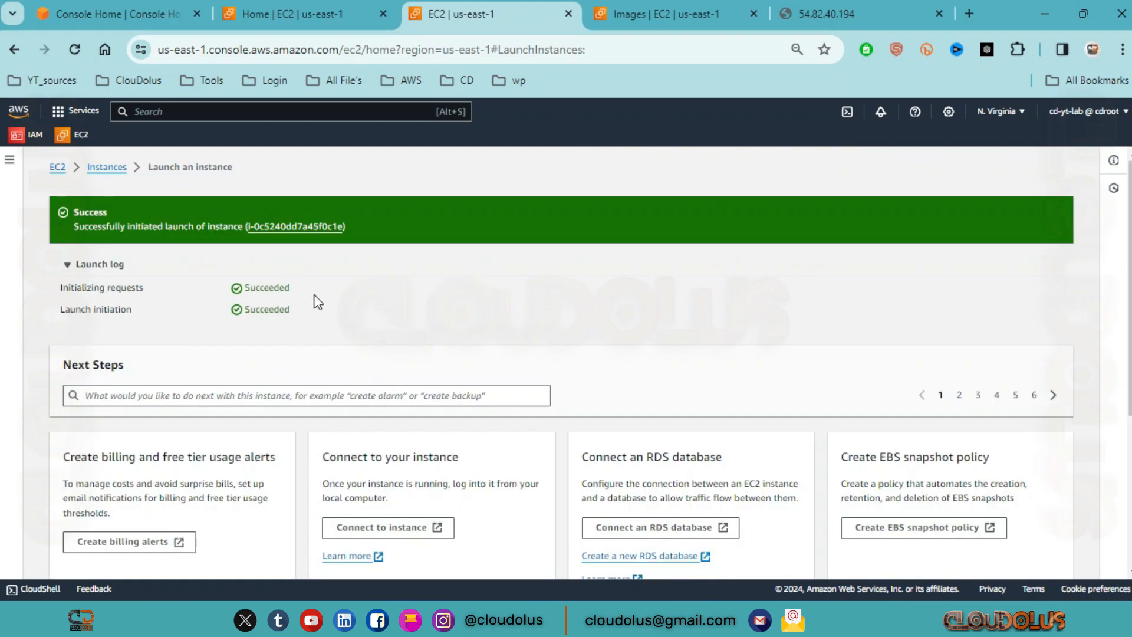
scroll(774, 423, "down", 3)
scroll(774, 423, "down", 3)
left_click(1018, 554)
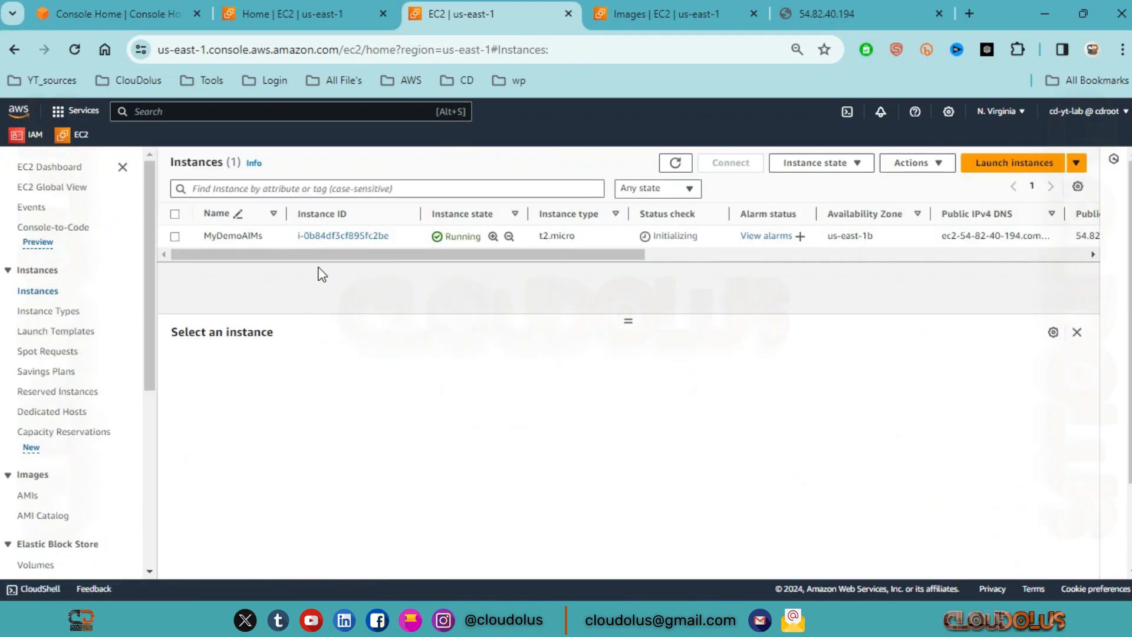
left_click(675, 163)
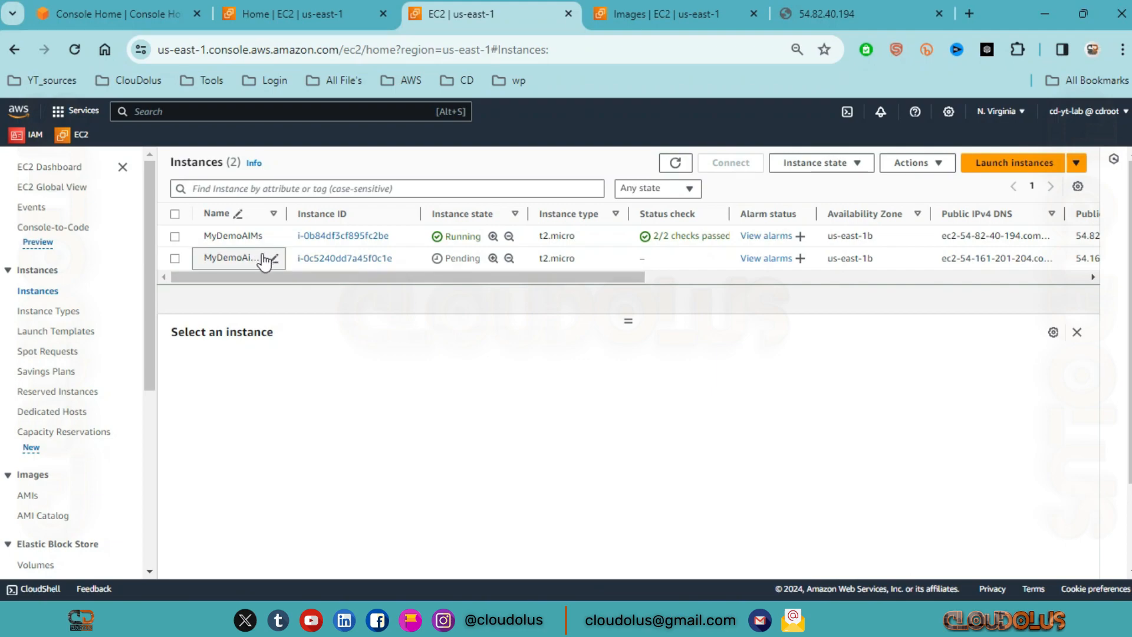
Check the MyDemoAmis-2 entry in the AMIs tab and return to the instance list
left_click(723, 9)
left_click_drag(448, 254, 294, 253)
left_click_drag(489, 252, 313, 257)
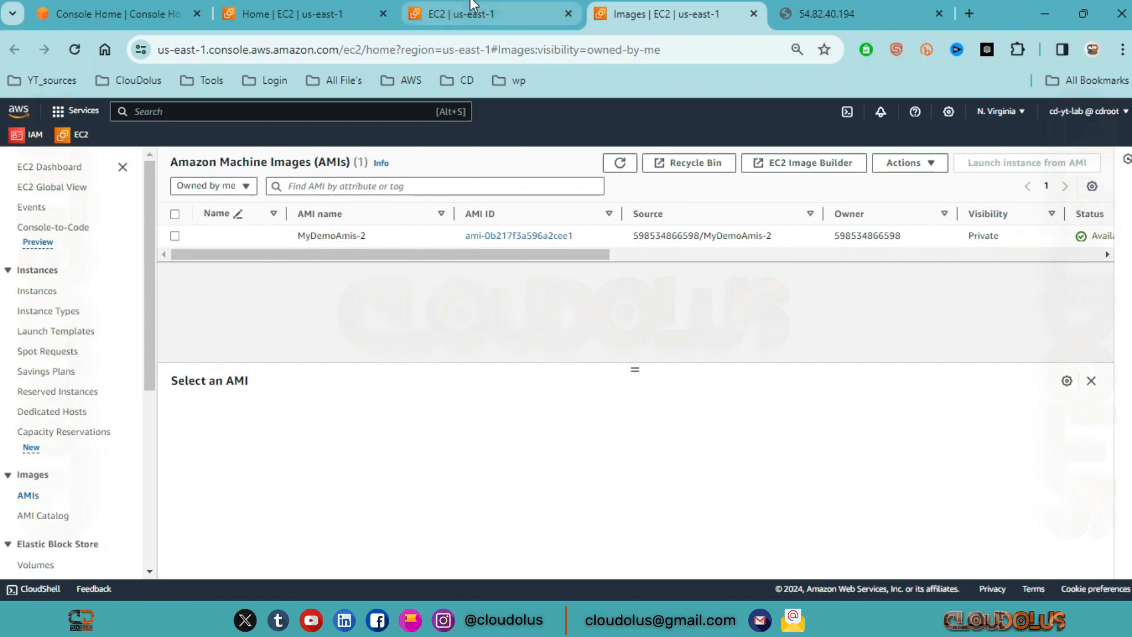
left_click(472, 7)
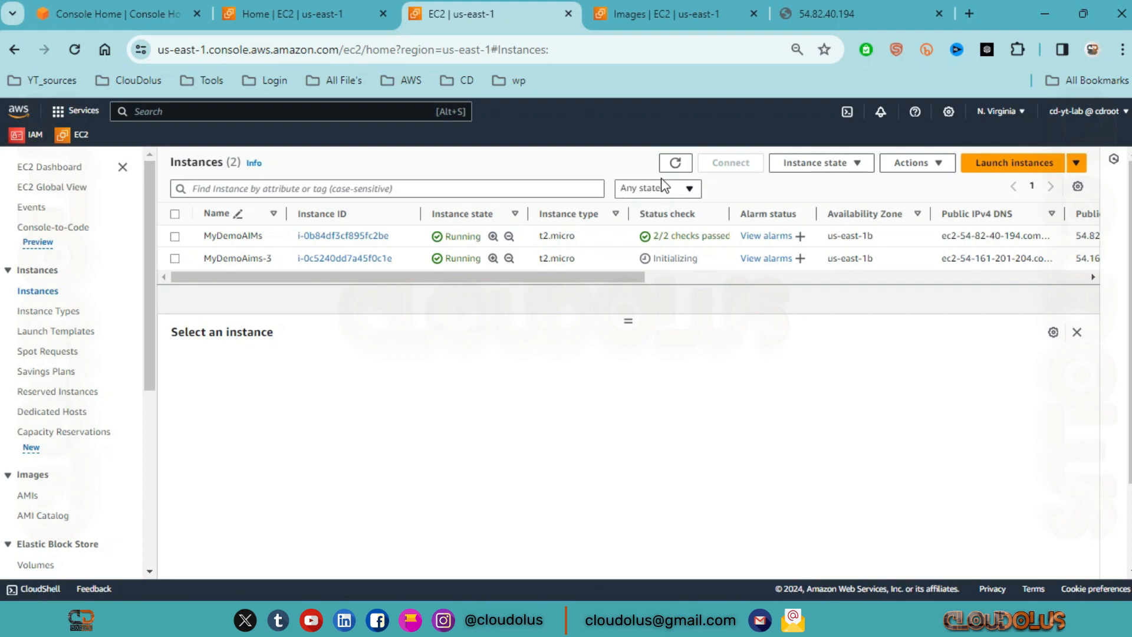
Refresh the instance list, load the public IPv4 address of MyDemoAims-3 in a new browser tab, and close that tab after checking the page
left_click(675, 163)
left_click(175, 258)
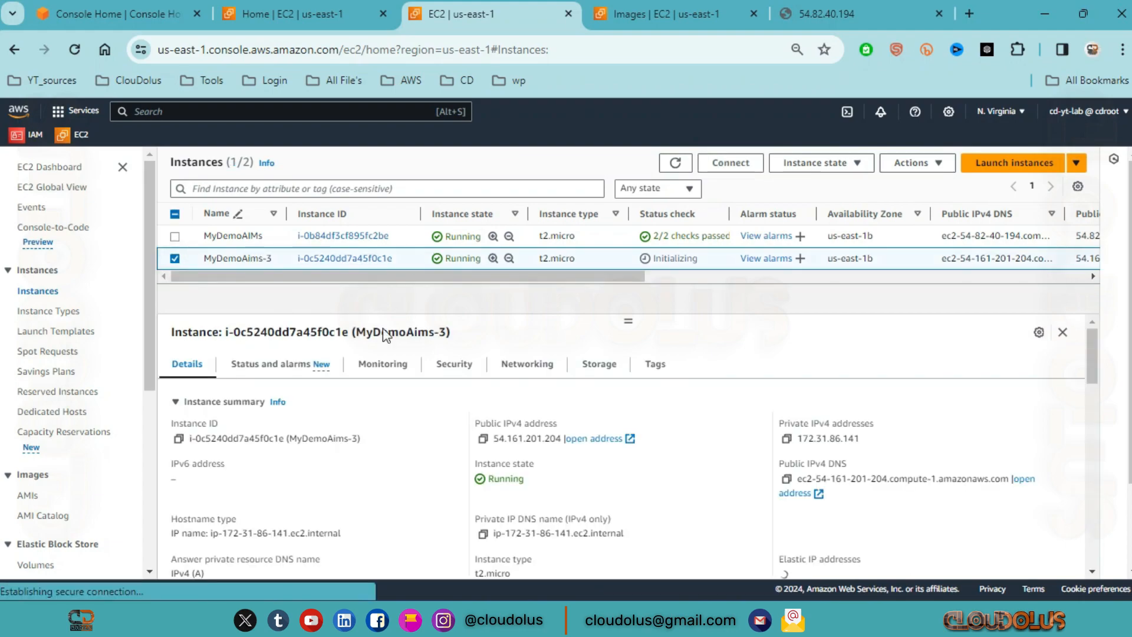
left_click(482, 439)
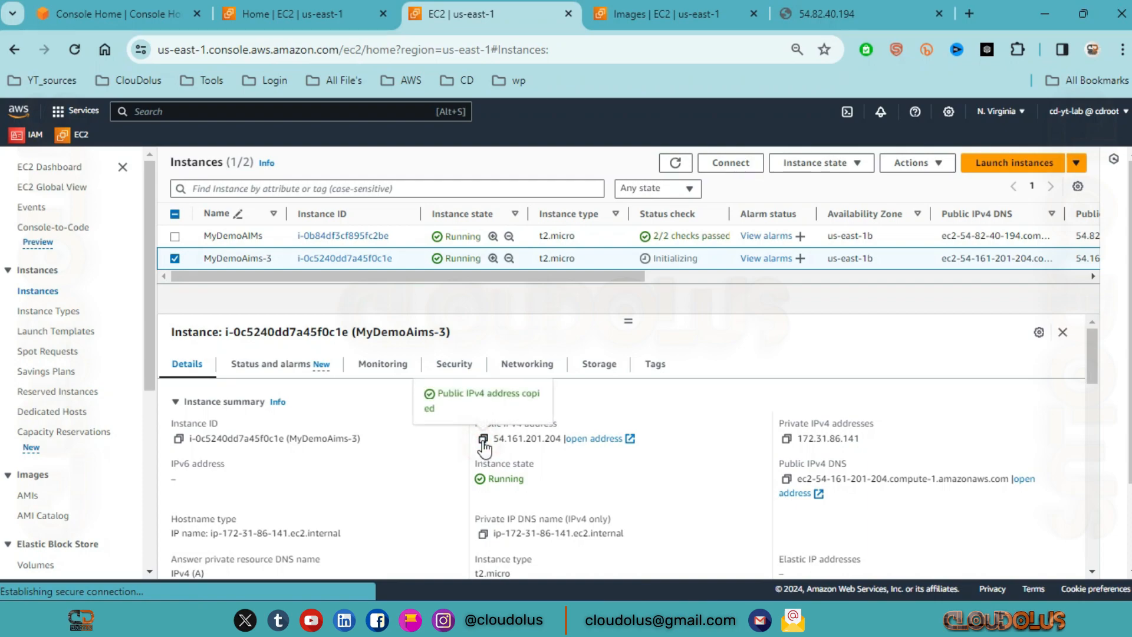
left_click(971, 13)
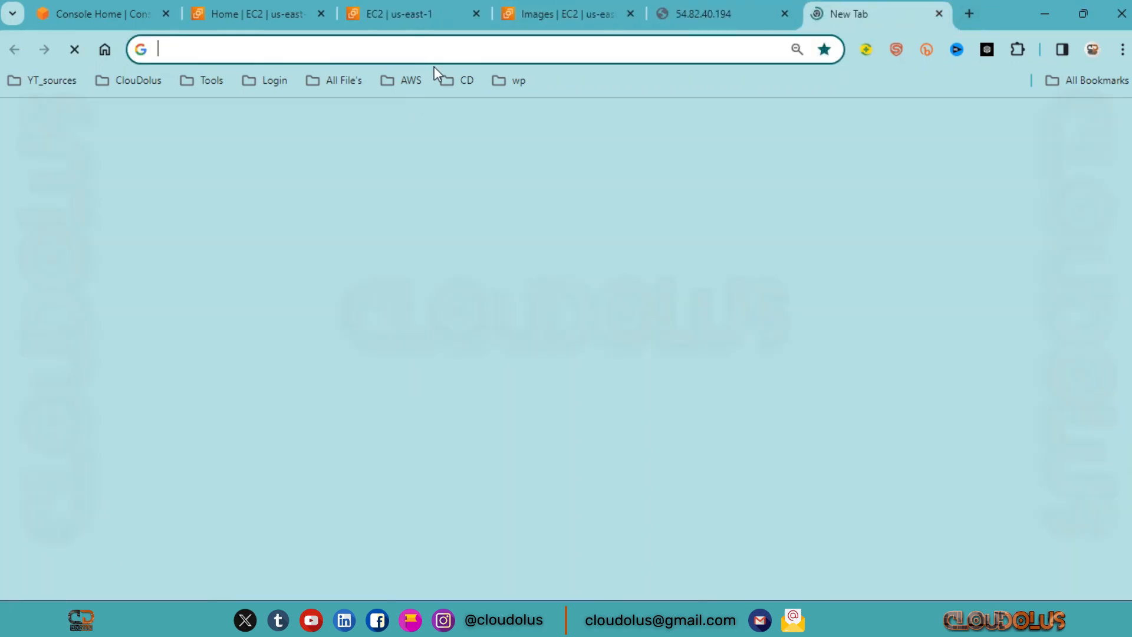
key("ctrl+v")
left_click(452, 95)
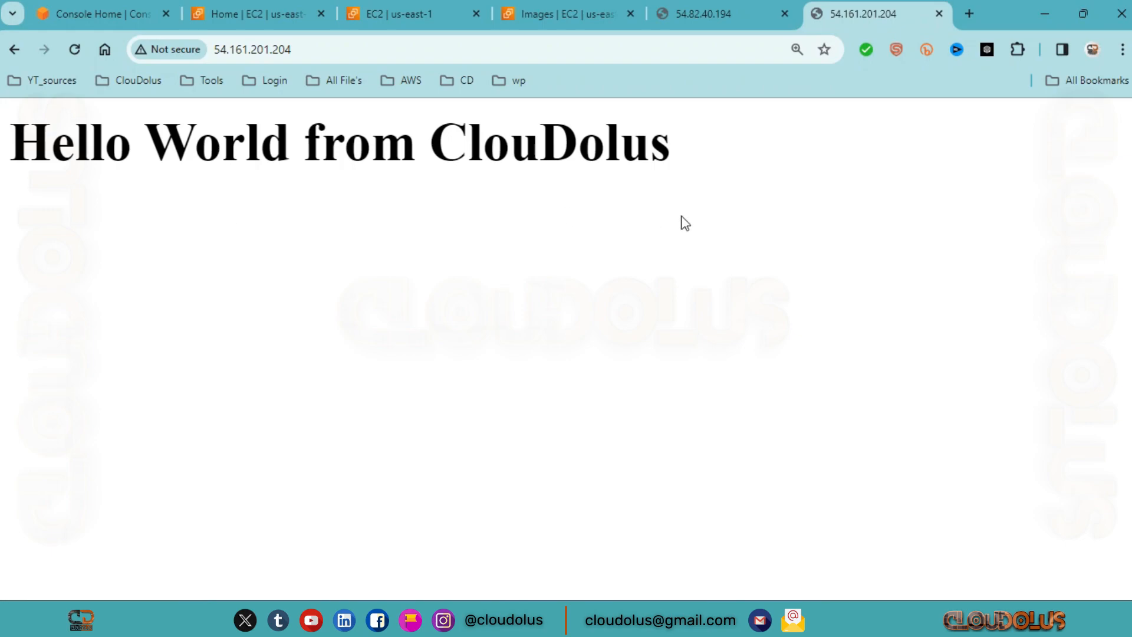
key("ctrl+w")
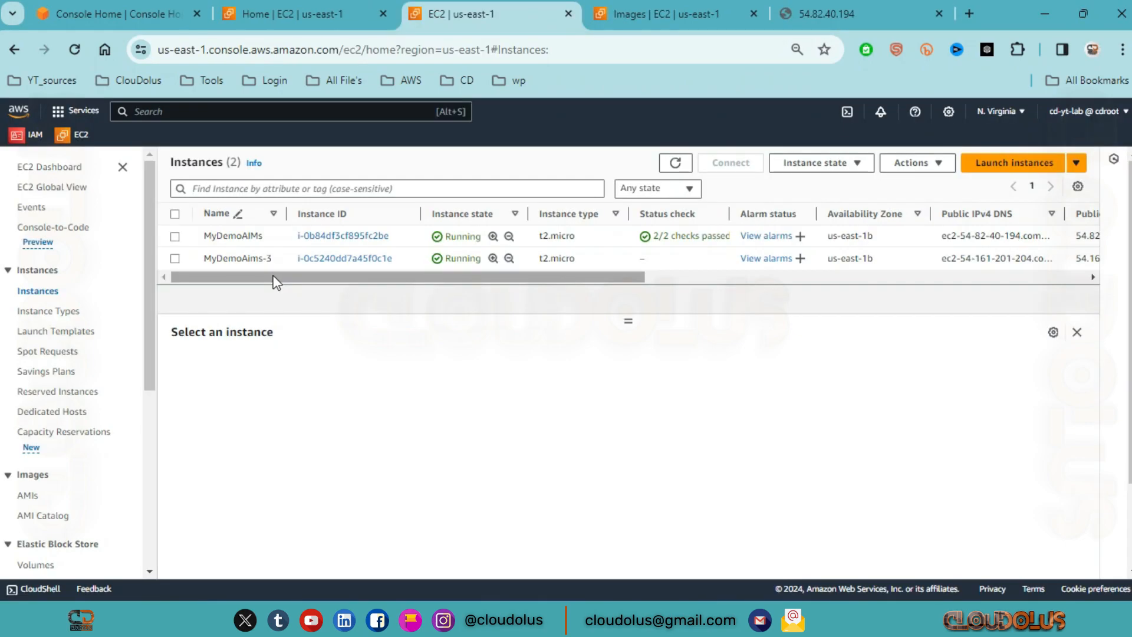